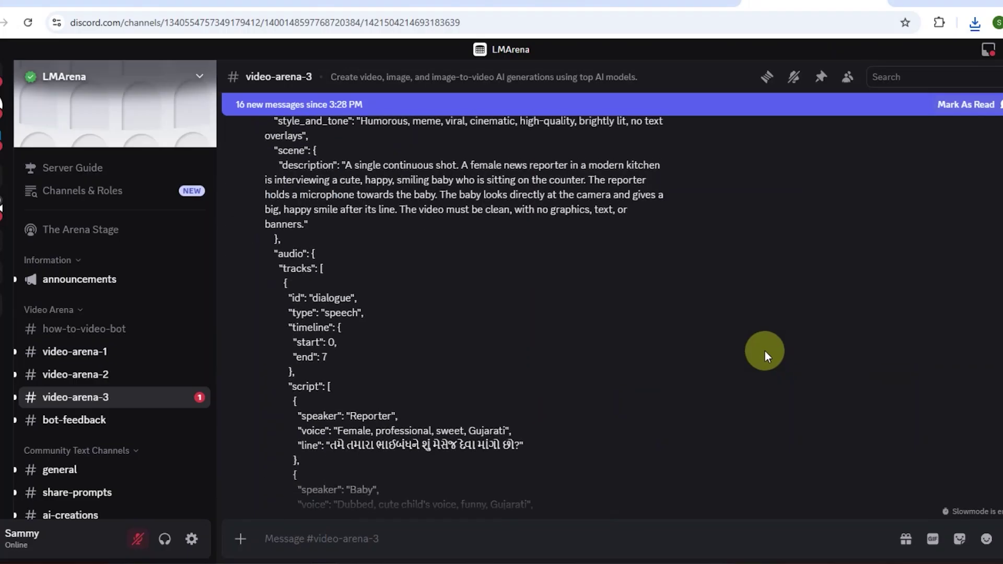
- Find the golden-armored soldier post in the video-arena-3 channel and watch its first generated video
scroll(765, 350, "up", 10)
scroll(766, 350, "up", 1)
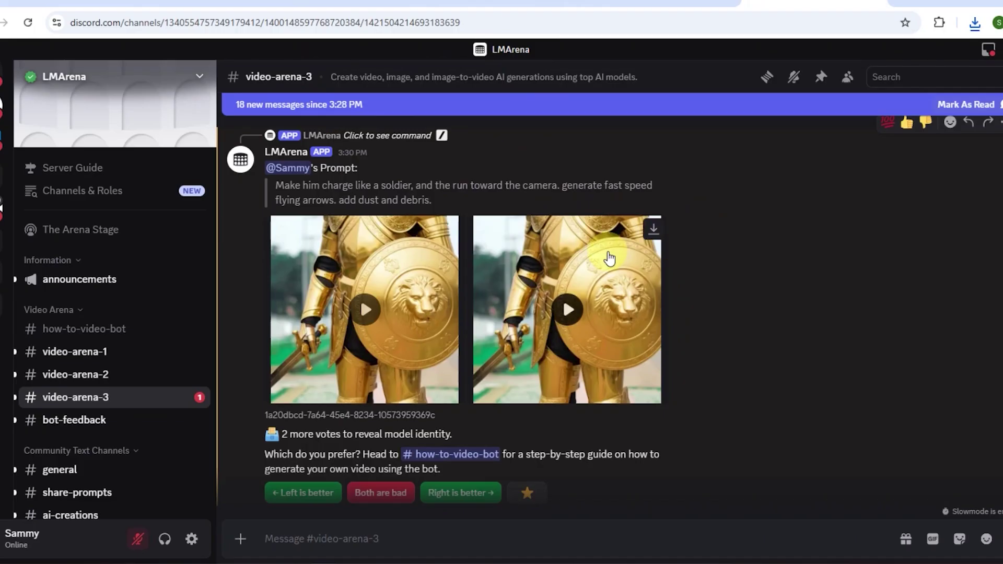
scroll(548, 308, "down", 2)
scroll(548, 309, "up", 2)
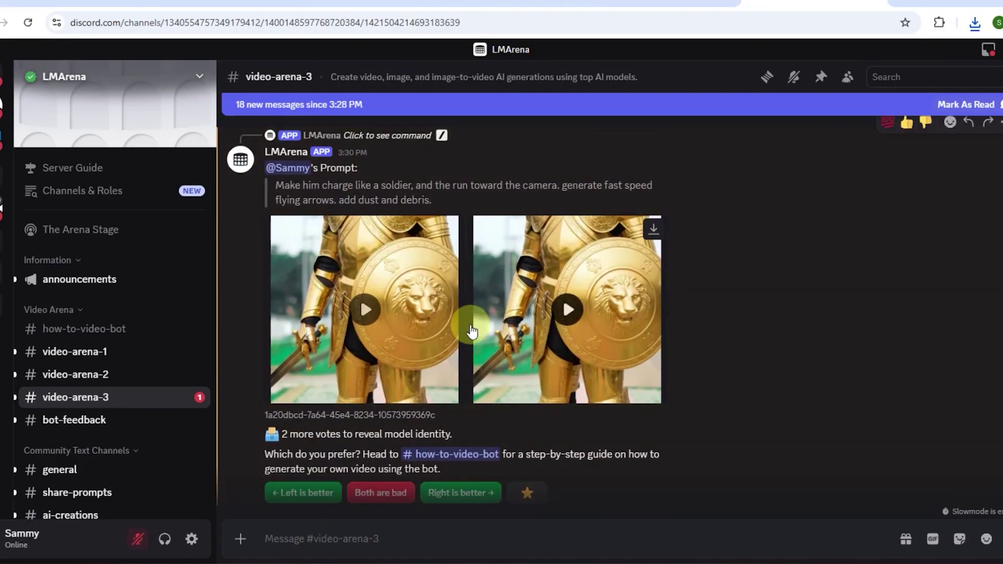
left_click(403, 328)
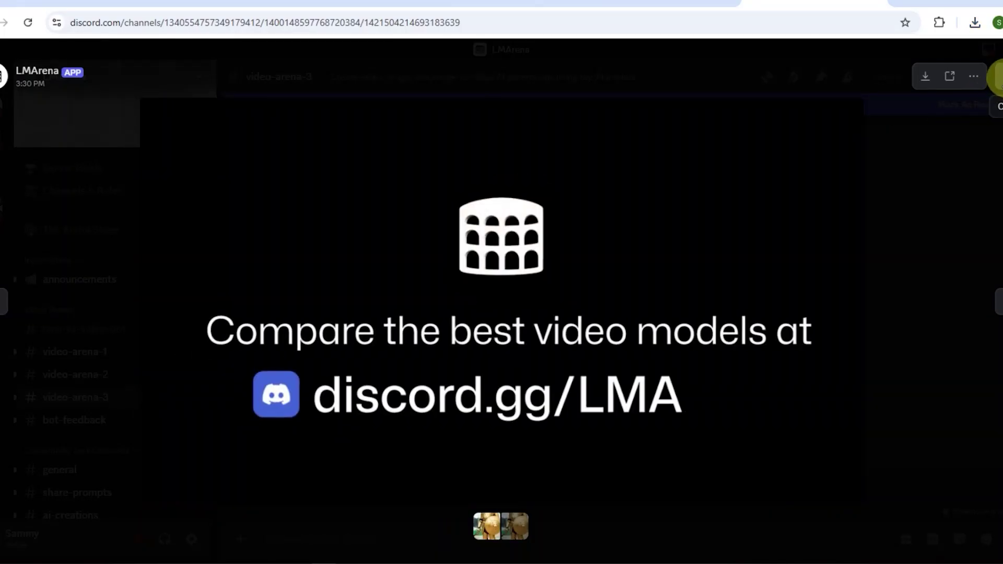
left_click(1000, 77)
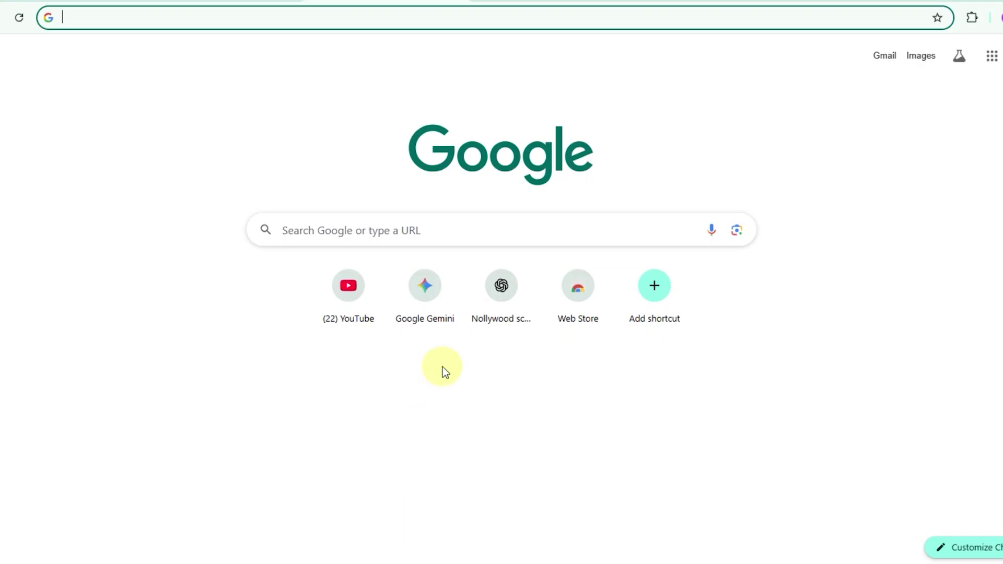
- Switch to Google Gemini and examine the Veo videos generated in the open chat
left_click(415, 286)
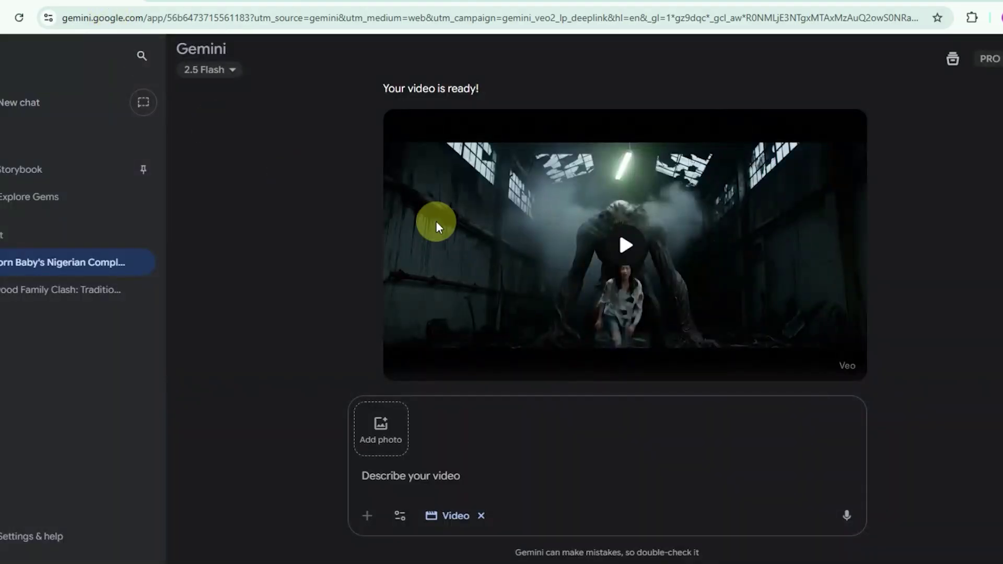
scroll(521, 270, "up", 4)
scroll(522, 270, "down", 10)
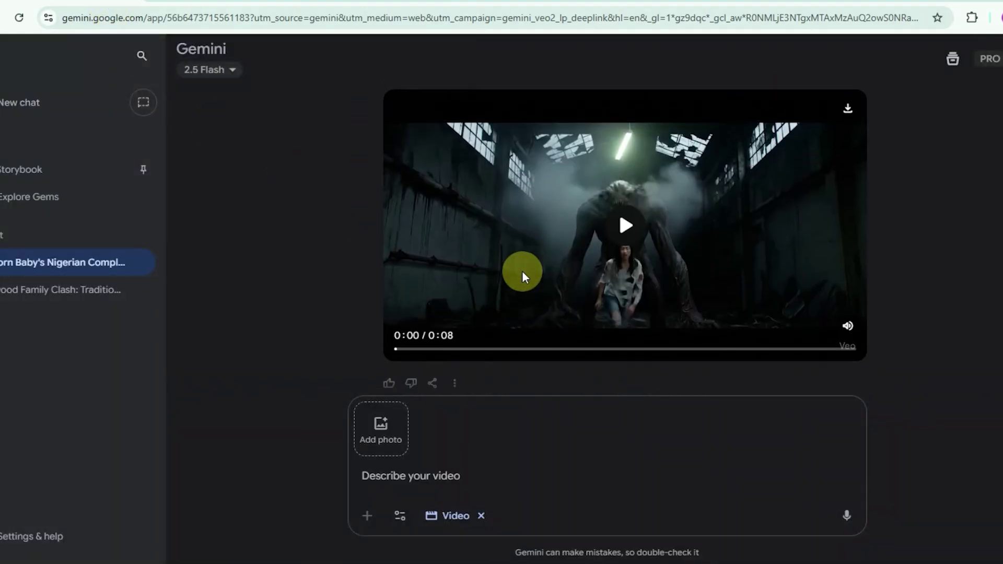
scroll(522, 271, "up", 10)
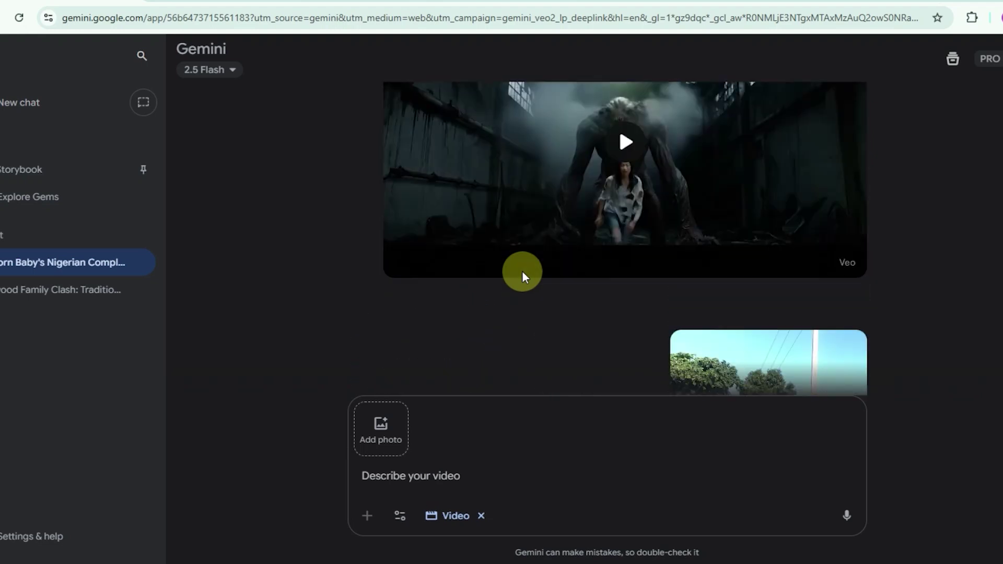
scroll(522, 271, "up", 5)
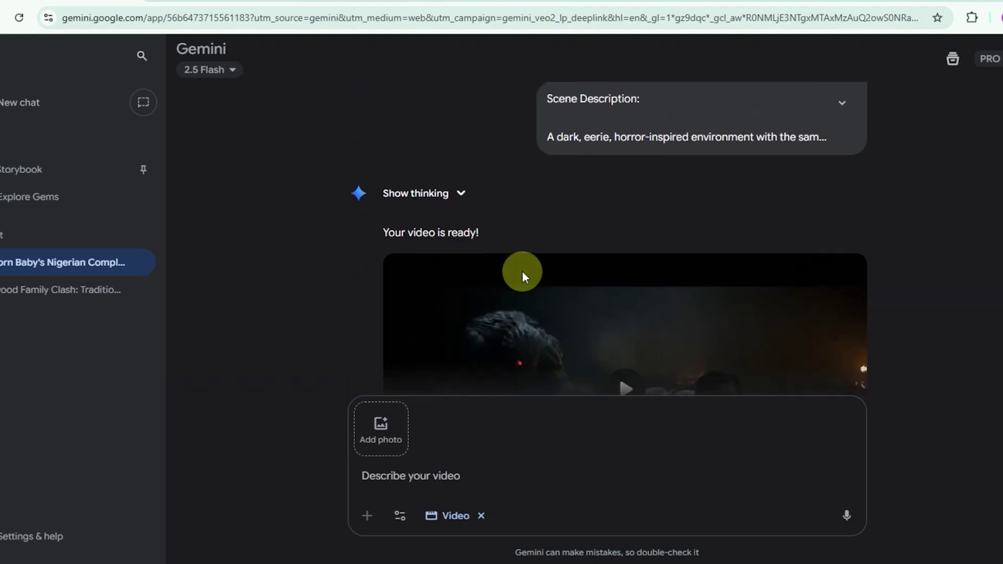
scroll(522, 271, "down", 4)
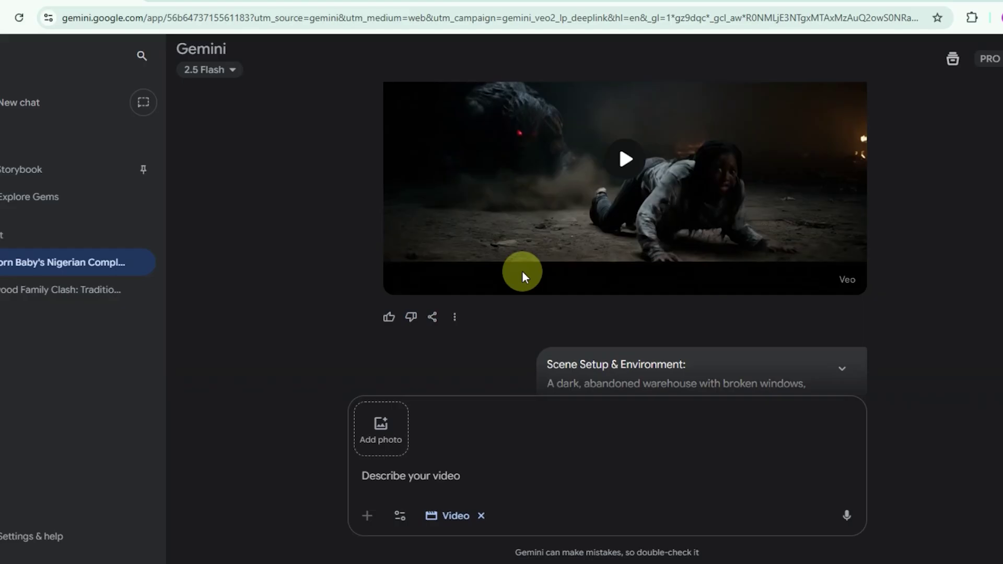
scroll(455, 240, "down", 4)
scroll(456, 239, "down", 5)
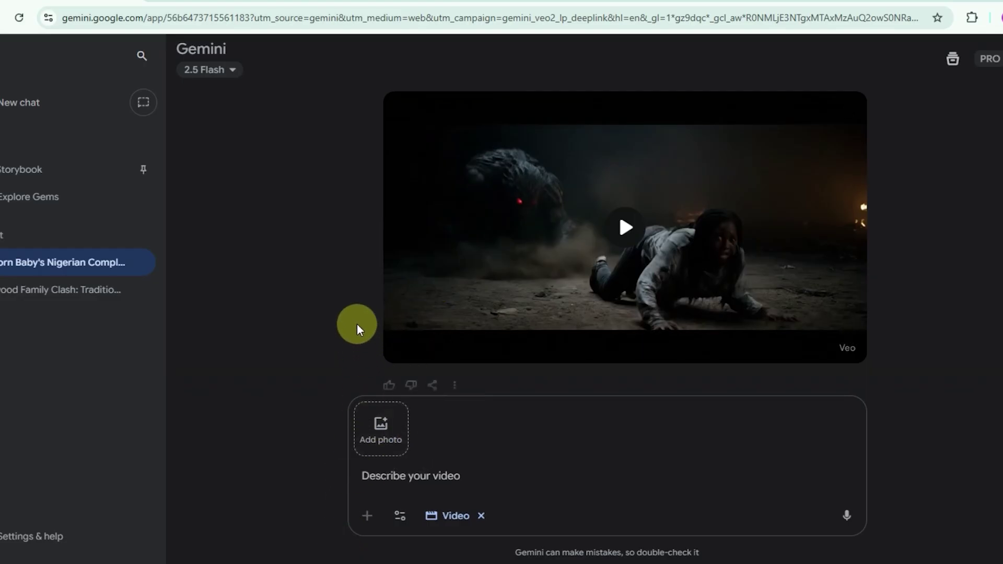
- Switch to the existing LMArena nano-banana chat and examine its two source photos, prompt and generated image
key("ctrl+t")
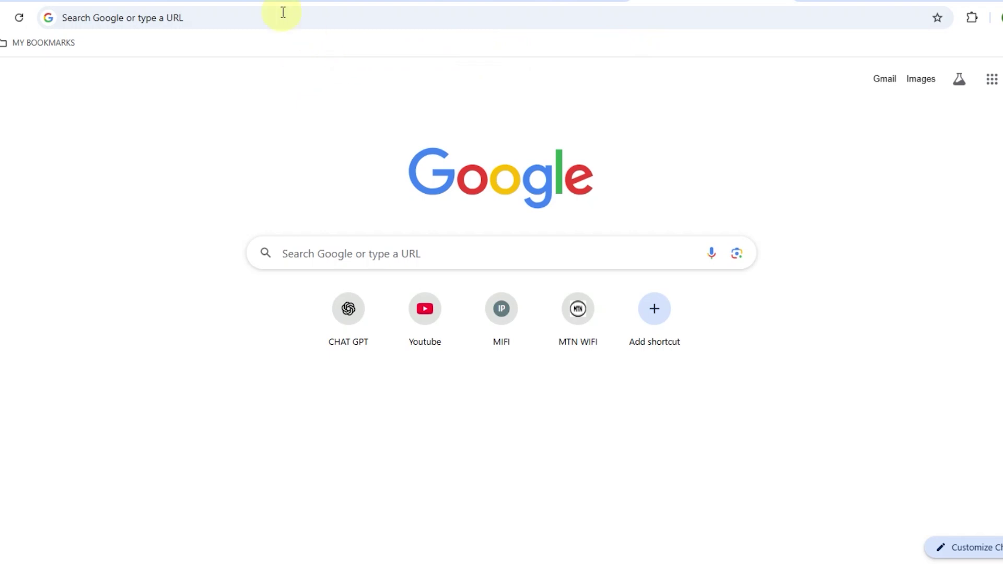
left_click(257, 2)
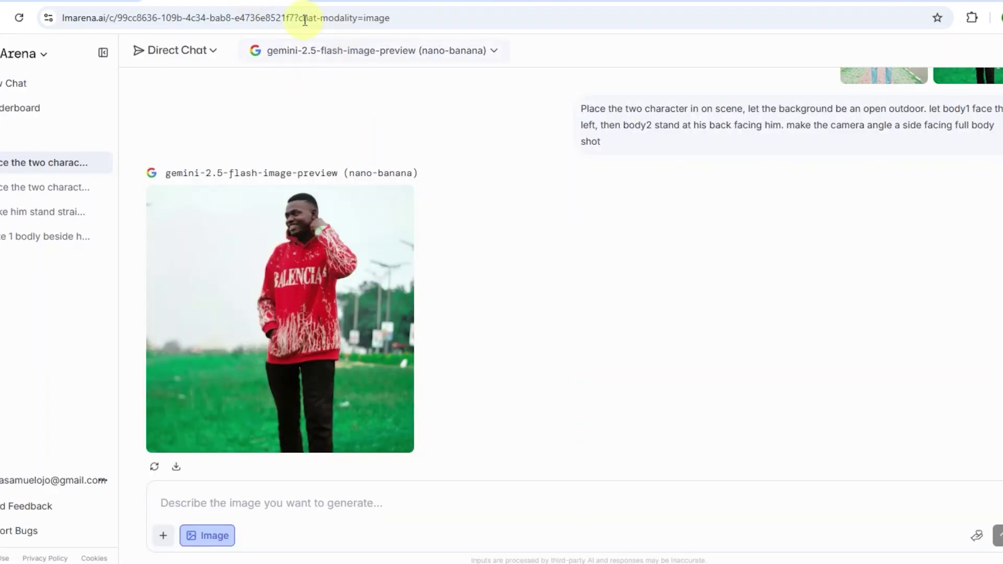
scroll(609, 229, "up", 2)
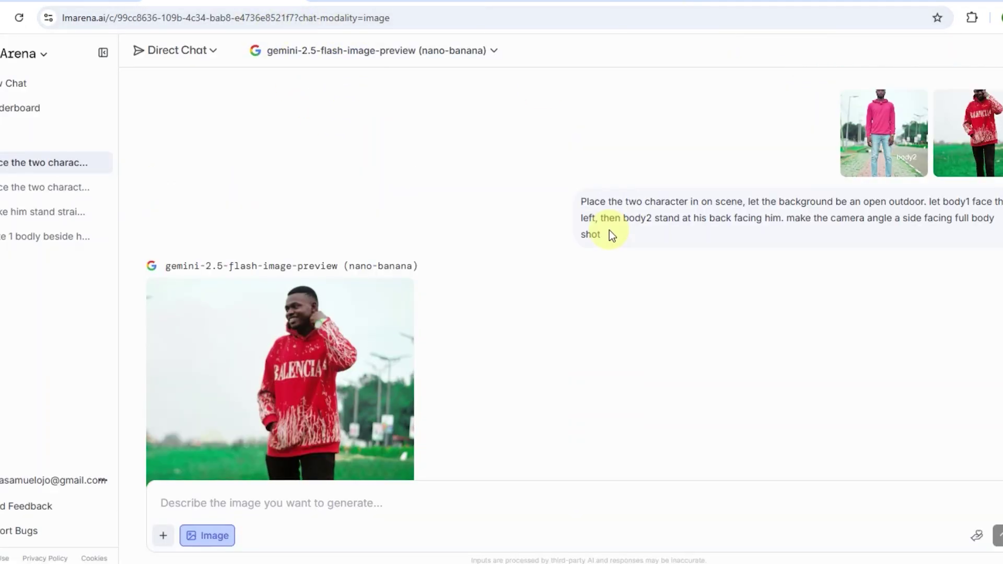
scroll(606, 243, "down", 2)
scroll(606, 243, "up", 2)
scroll(606, 243, "down", 2)
scroll(606, 243, "up", 2)
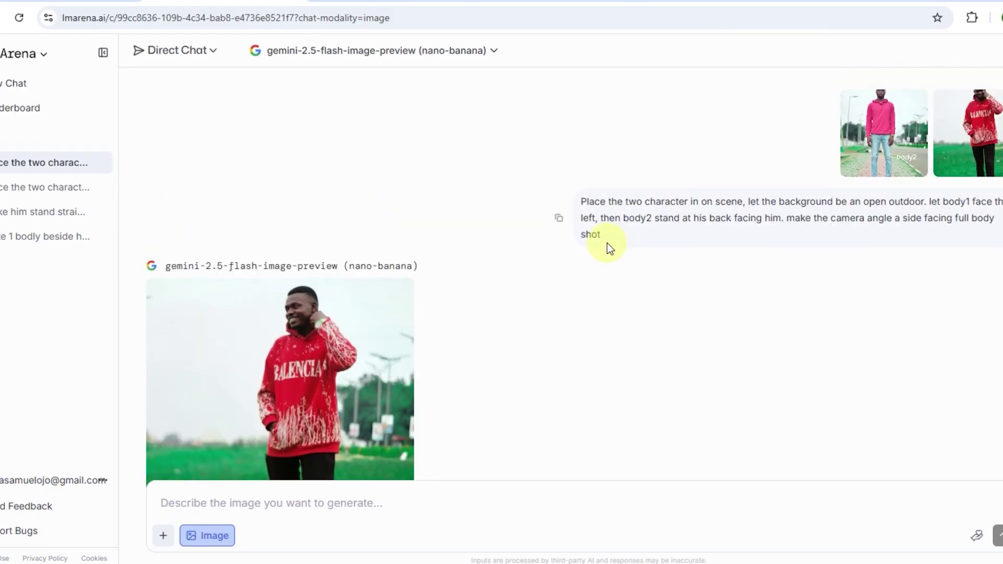
- Examine the list of image models available in this chat, keeping gemini-2.5-flash-image-preview (nano-banana) selected
left_click(485, 55)
left_click(456, 162)
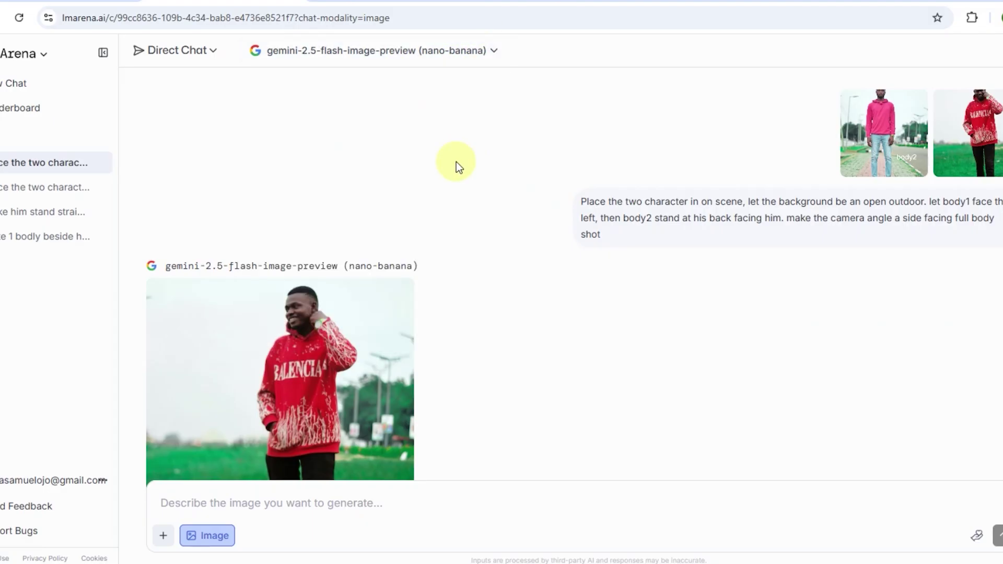
left_click(491, 52)
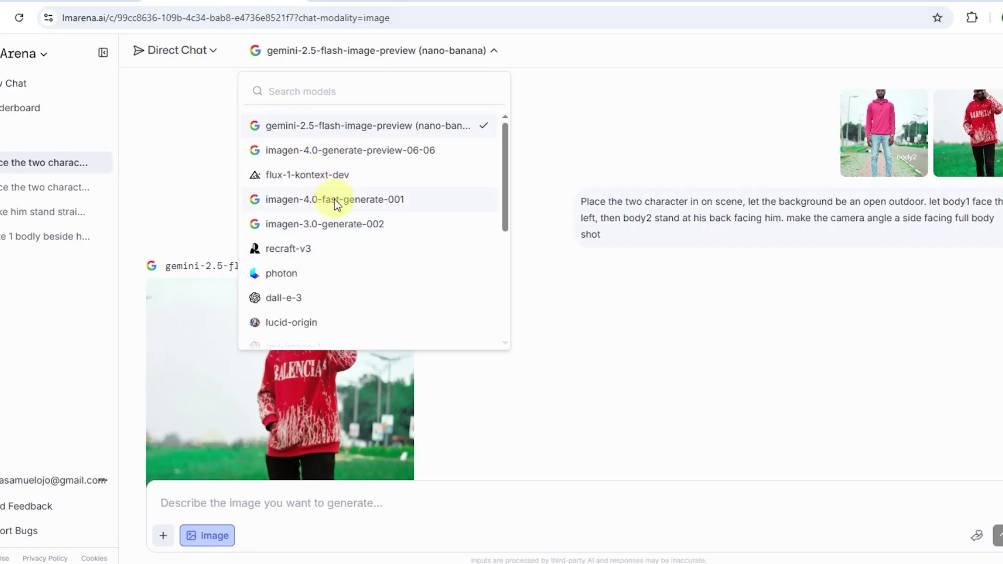
left_click(606, 295)
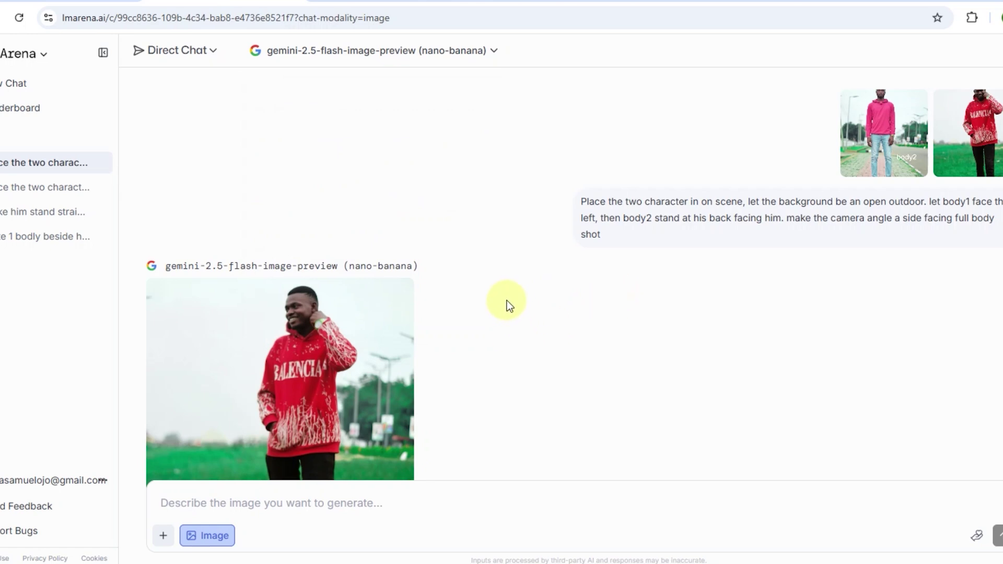
scroll(506, 301, "down", 2)
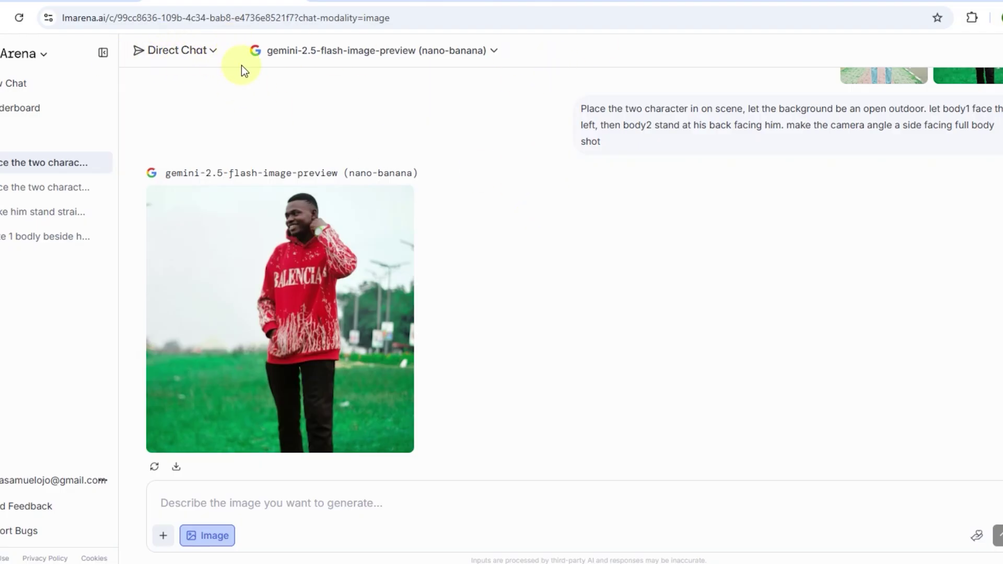
- Open the lmarena.ai home page in the empty browser tab
left_click(698, 1)
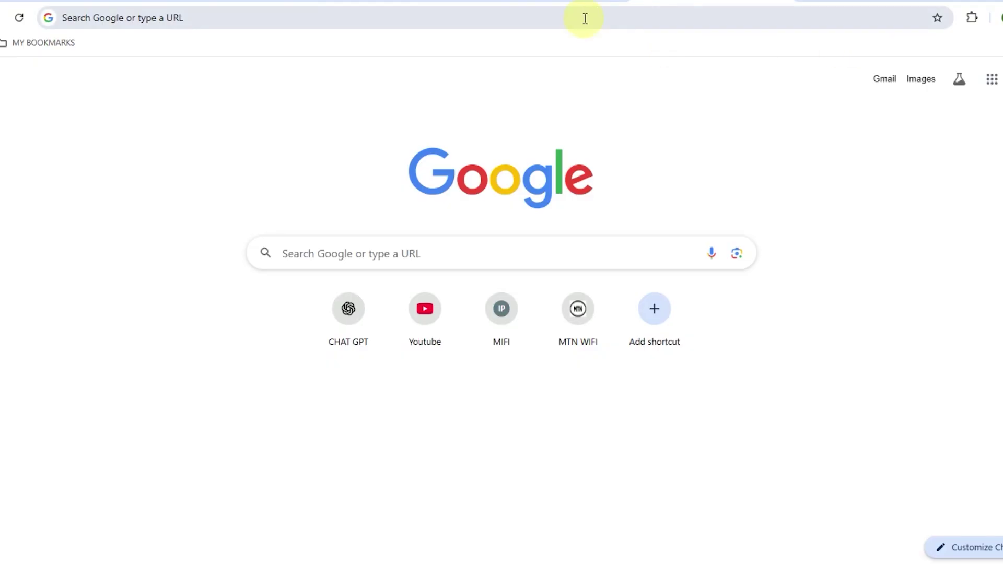
left_click(500, 14)
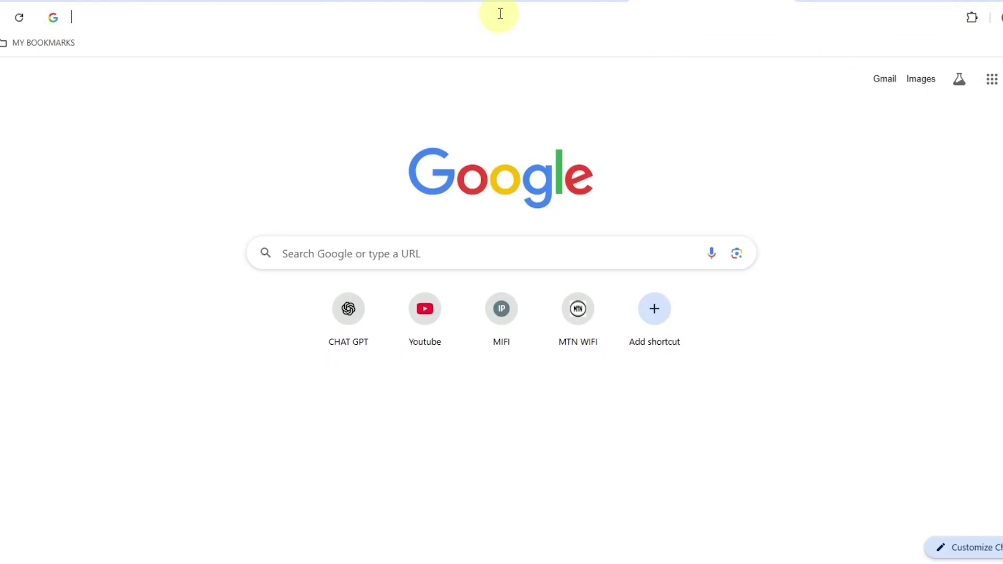
type("lmarena.ai")
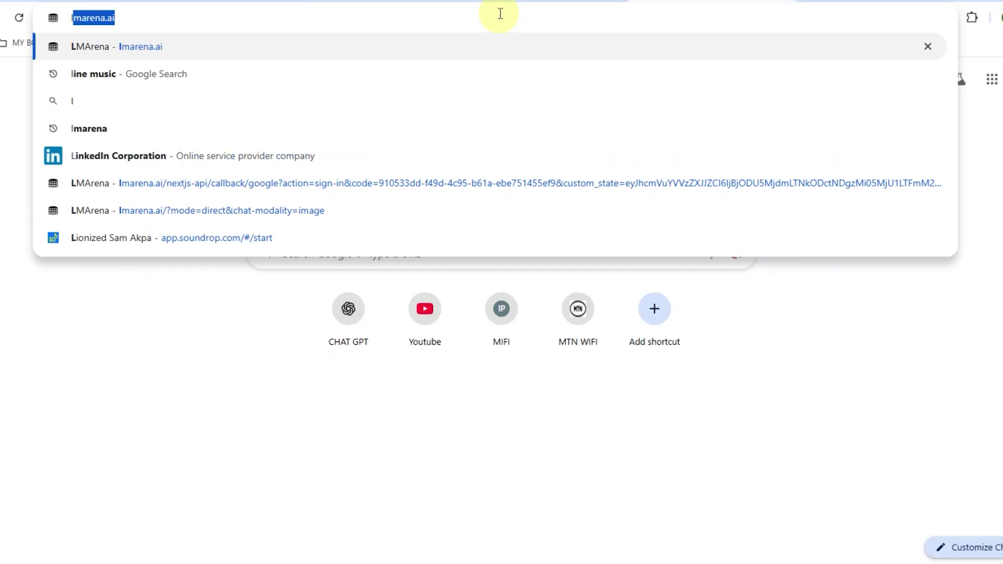
key("Right")
key("Return")
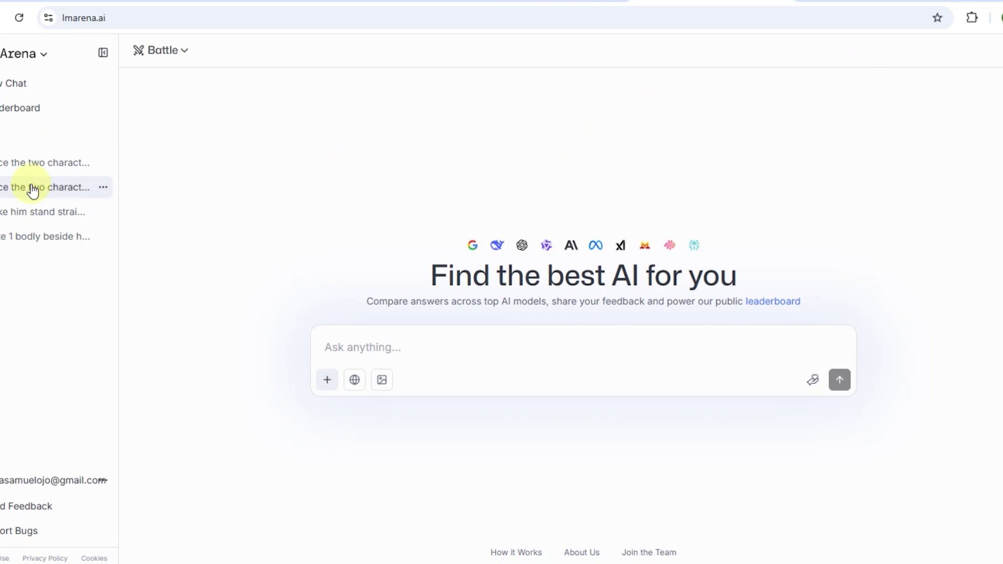
left_click(394, 330)
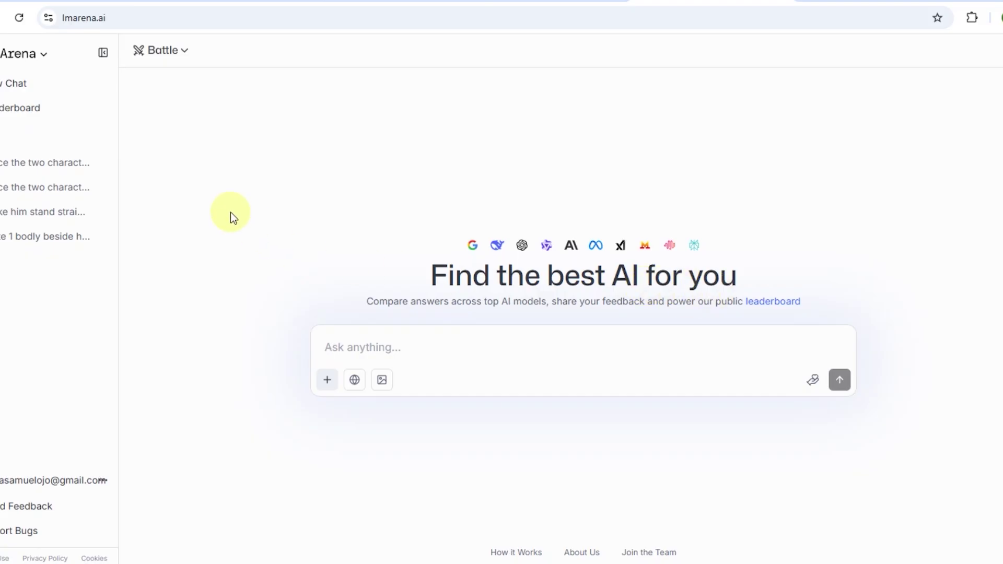
- Set the chat mode to Direct Chat and look through the available models without changing the selection
left_click(182, 52)
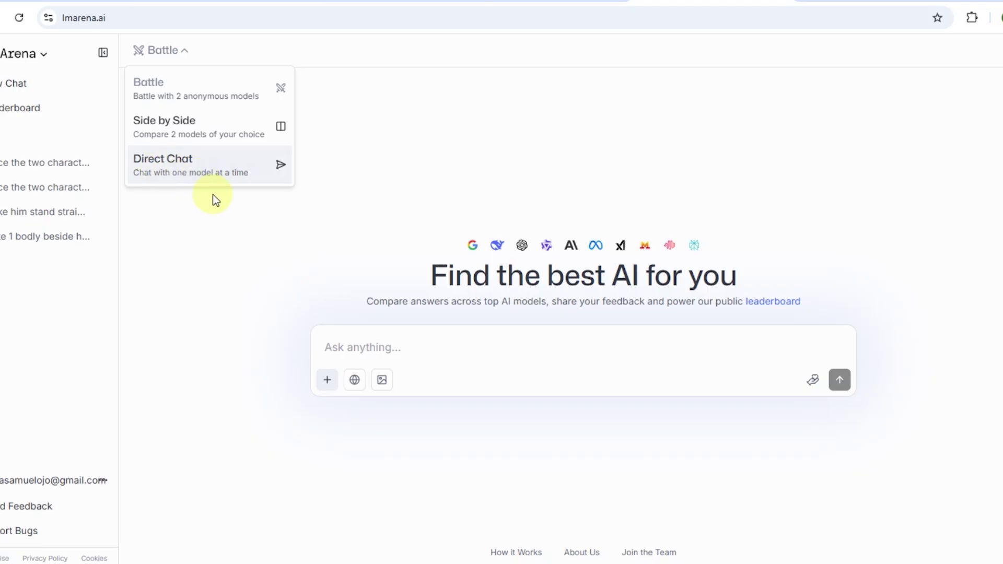
left_click(193, 172)
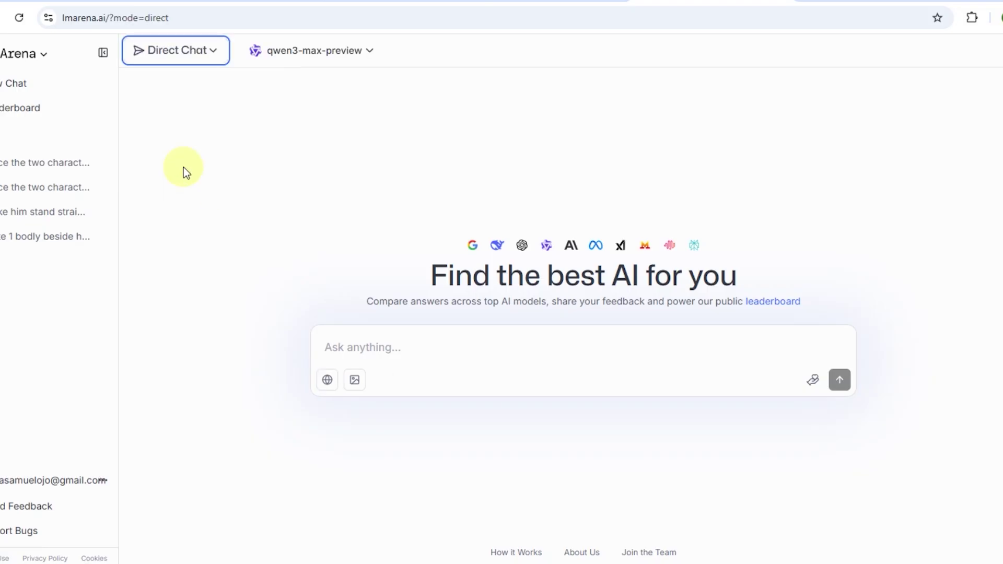
left_click(367, 53)
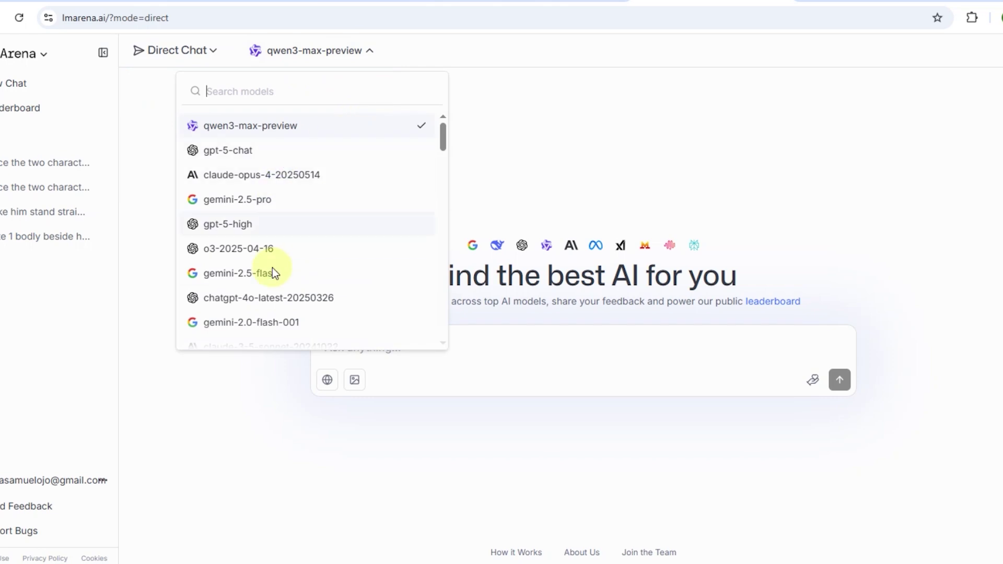
left_click(547, 158)
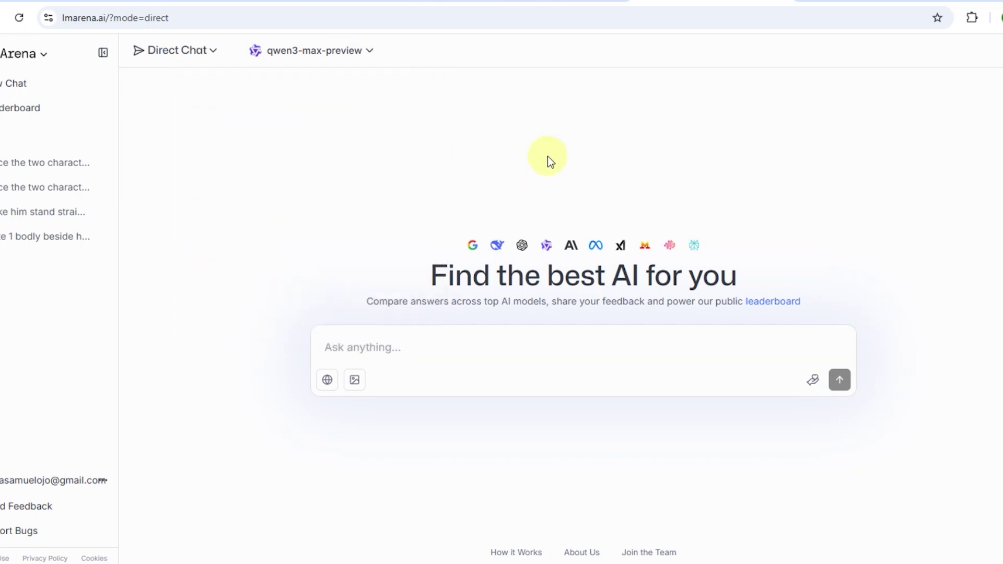
- Turn on image generation and attach the photo "DSC_0834 copy" from the CASUALS folder in Pictures
left_click(355, 383)
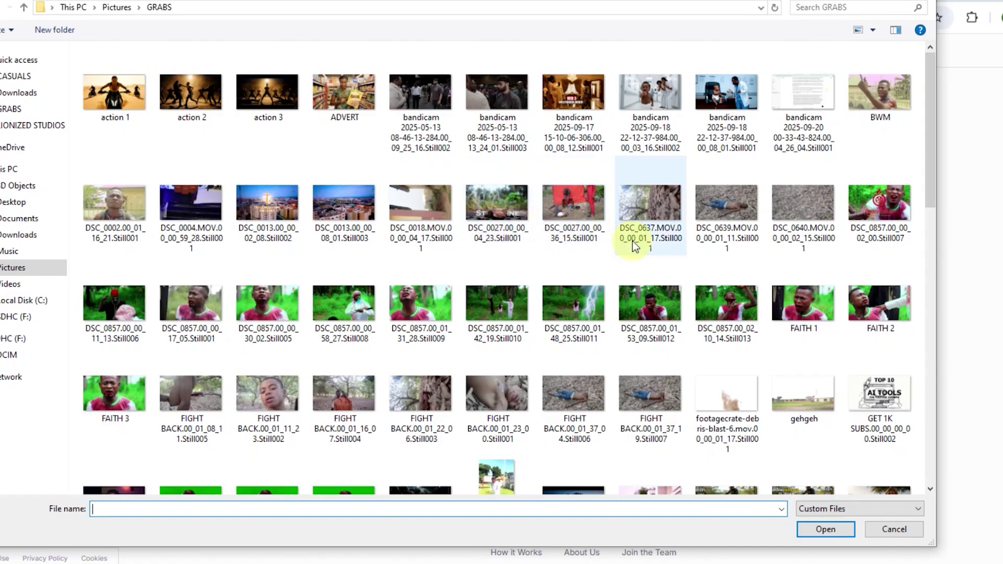
scroll(452, 261, "down", 15)
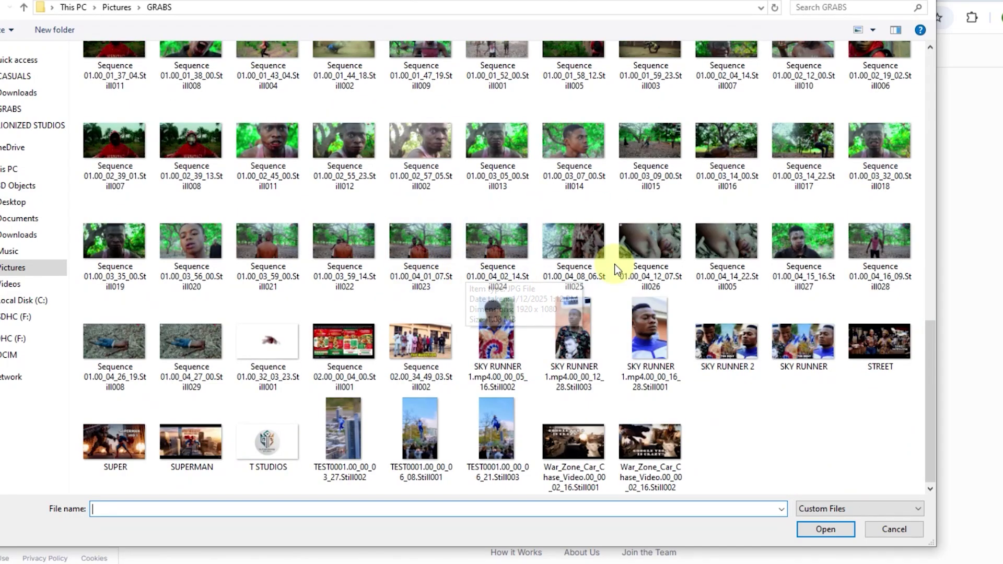
scroll(406, 266, "up", 15)
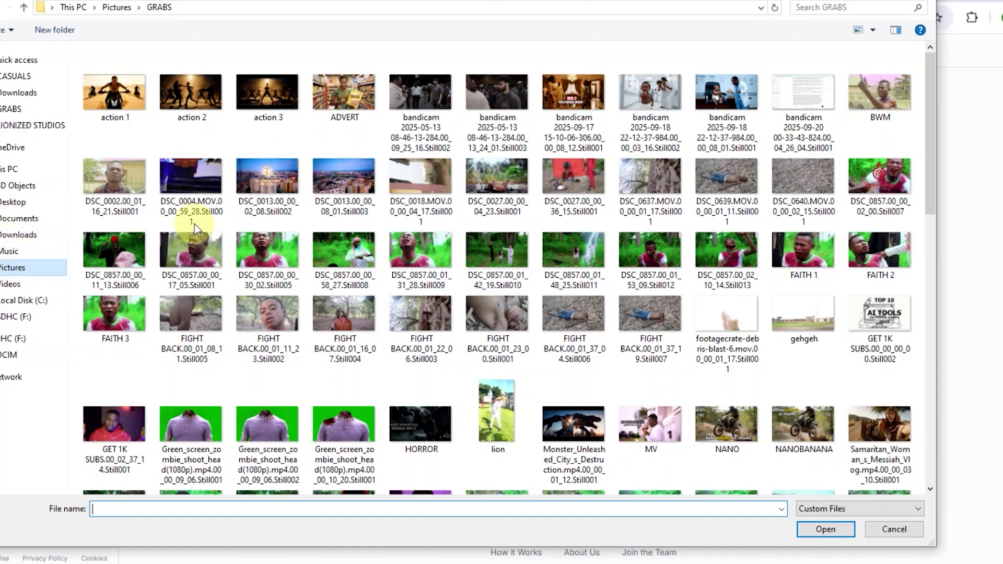
left_click(25, 269)
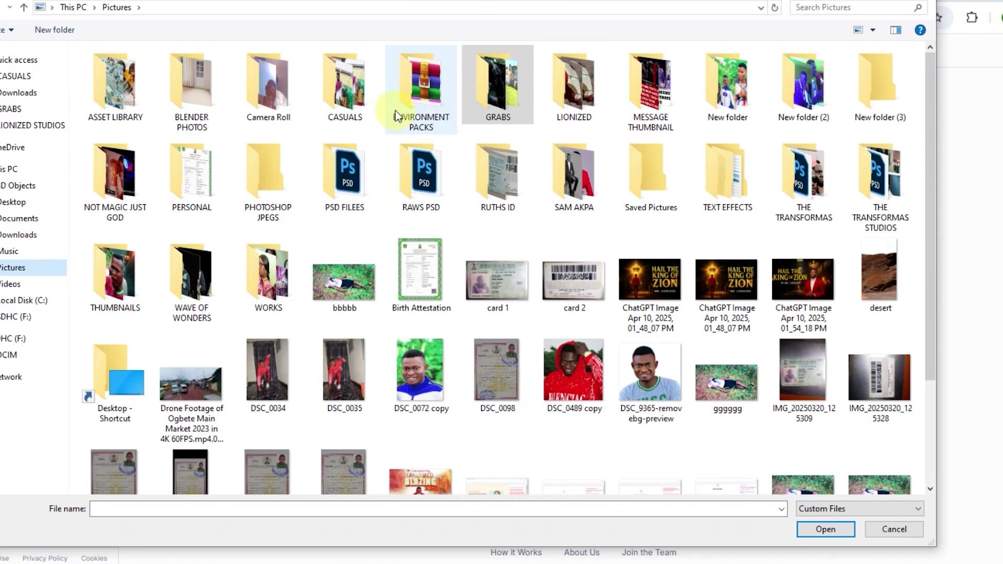
double_click(355, 86)
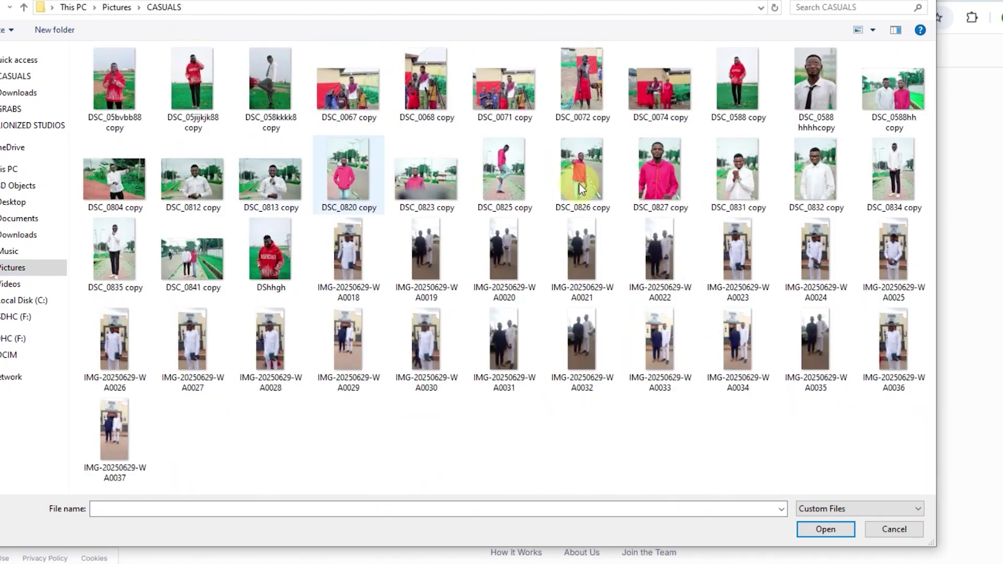
left_click(905, 178)
left_click(825, 529)
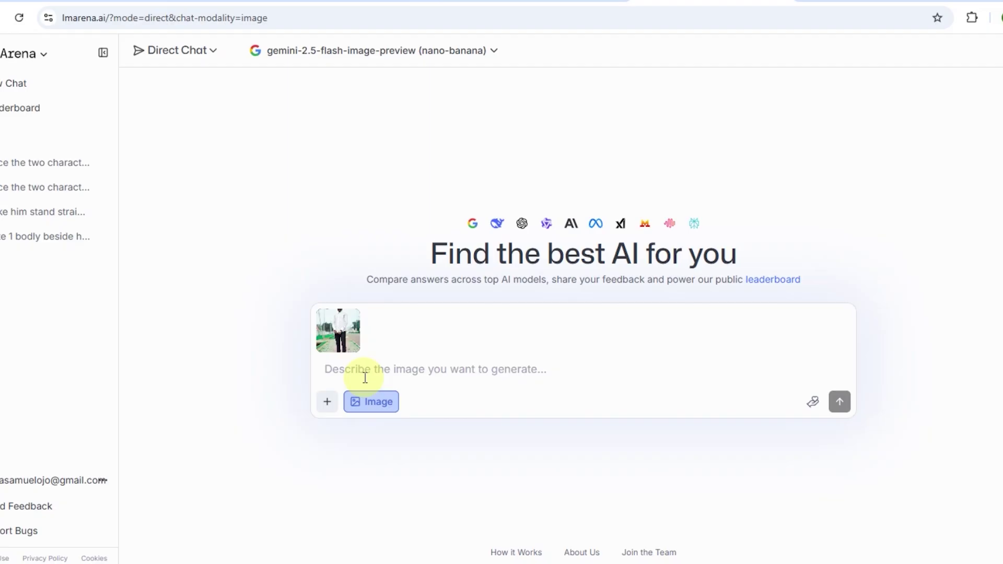
- Generate the image with the prompt "Make him wear a full body golden colour amour with shield and sword" and view the result enlarged
type("Make ")
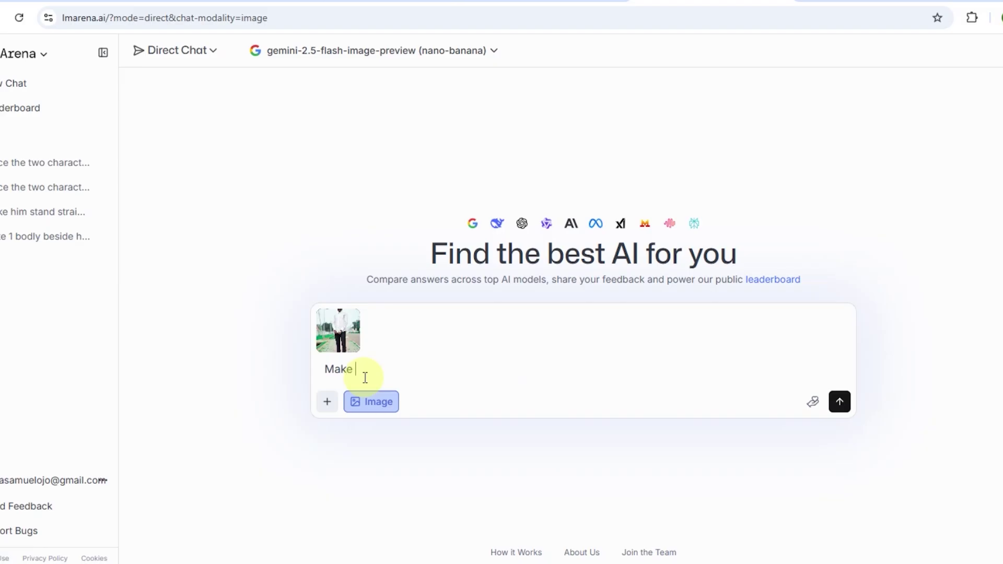
type("him wear a full body golde")
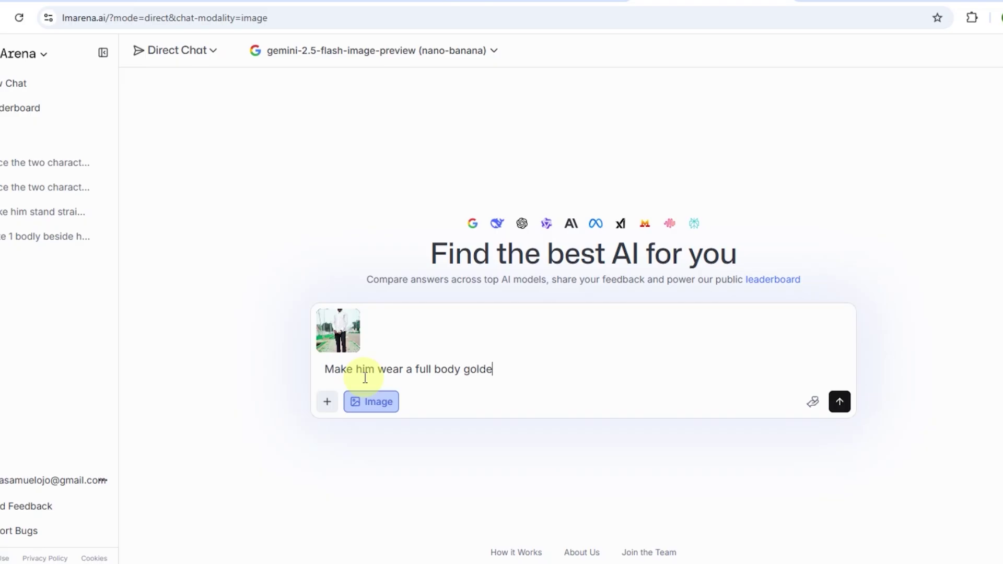
type("n colour amour with s")
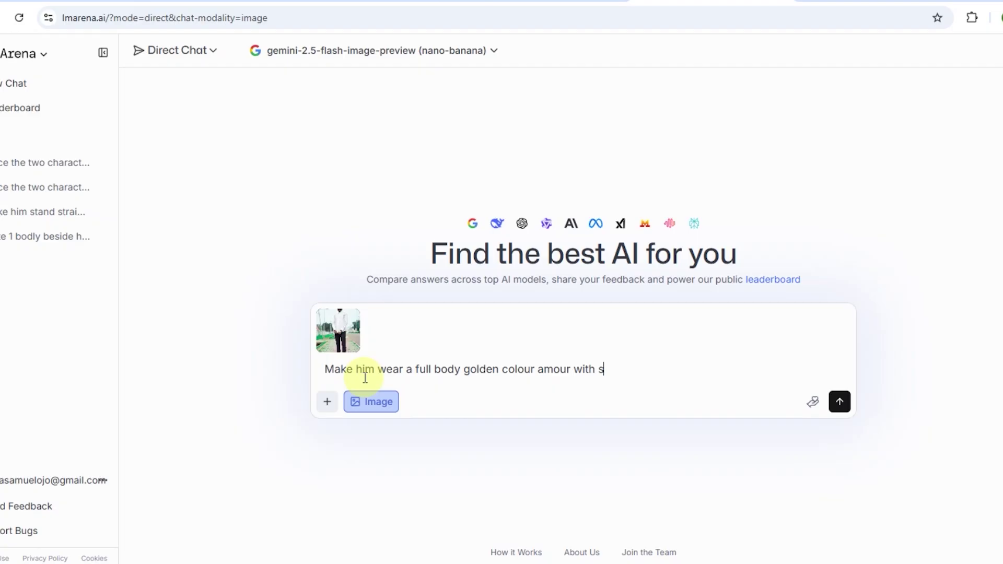
type("hield and sword")
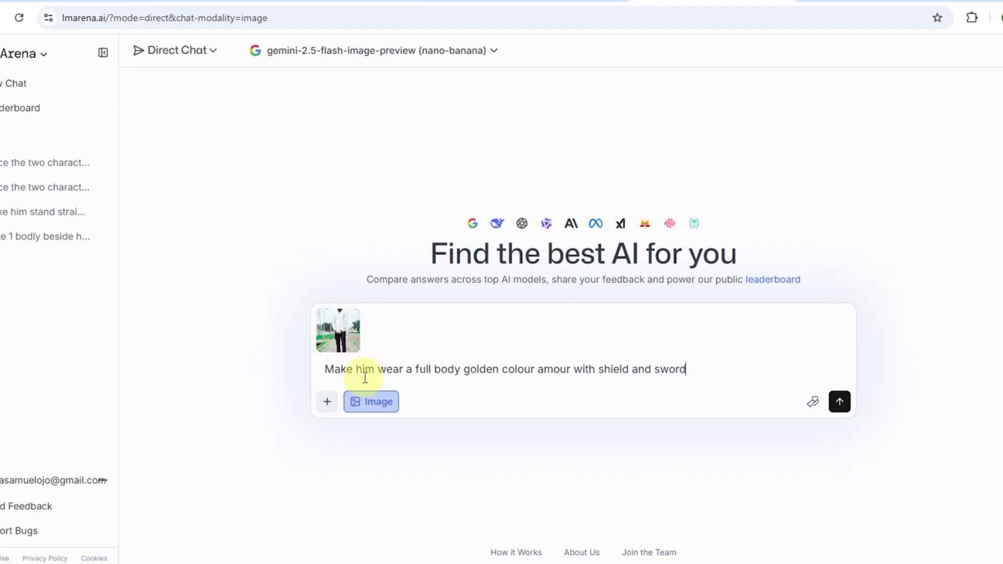
key("Return")
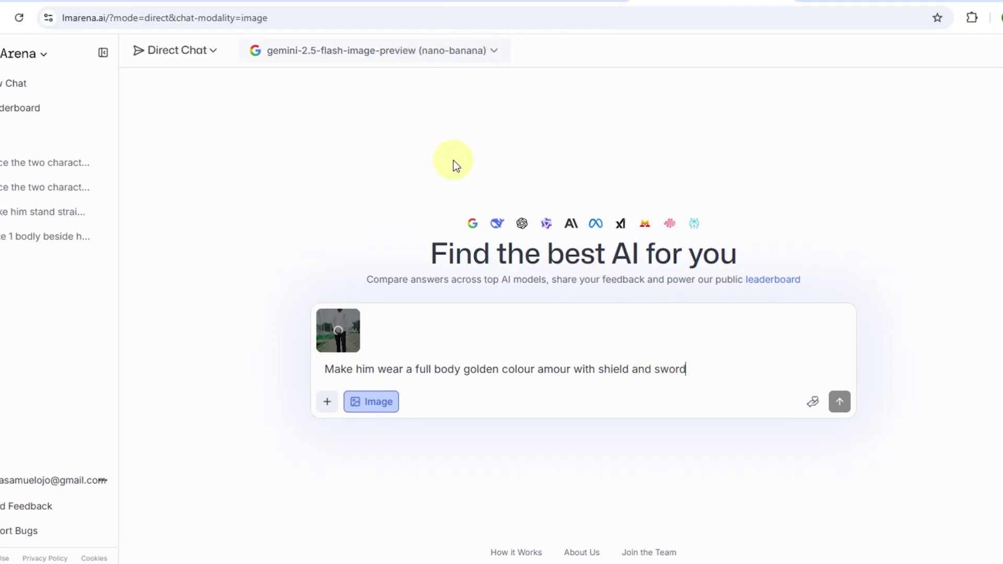
key("Return")
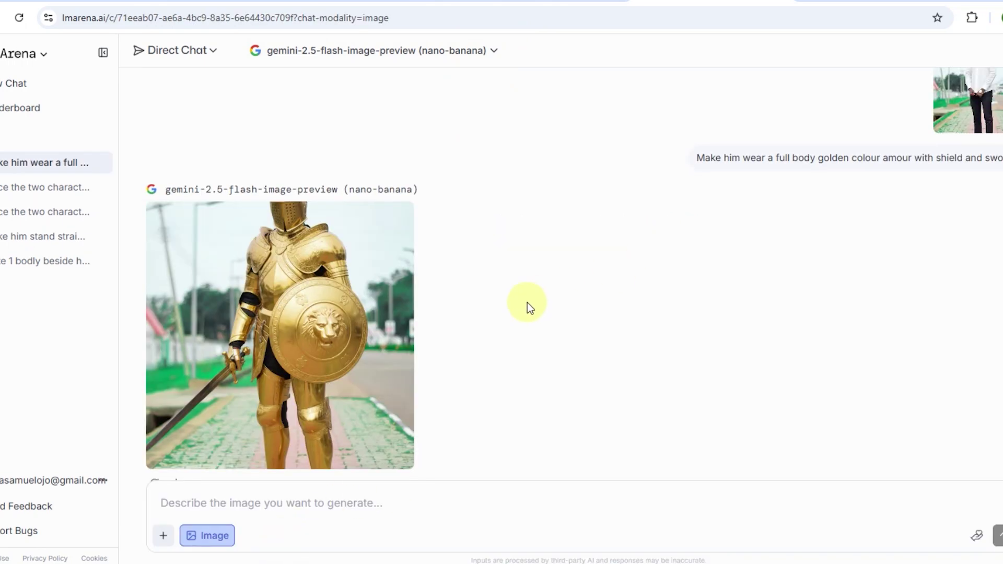
left_click(342, 331)
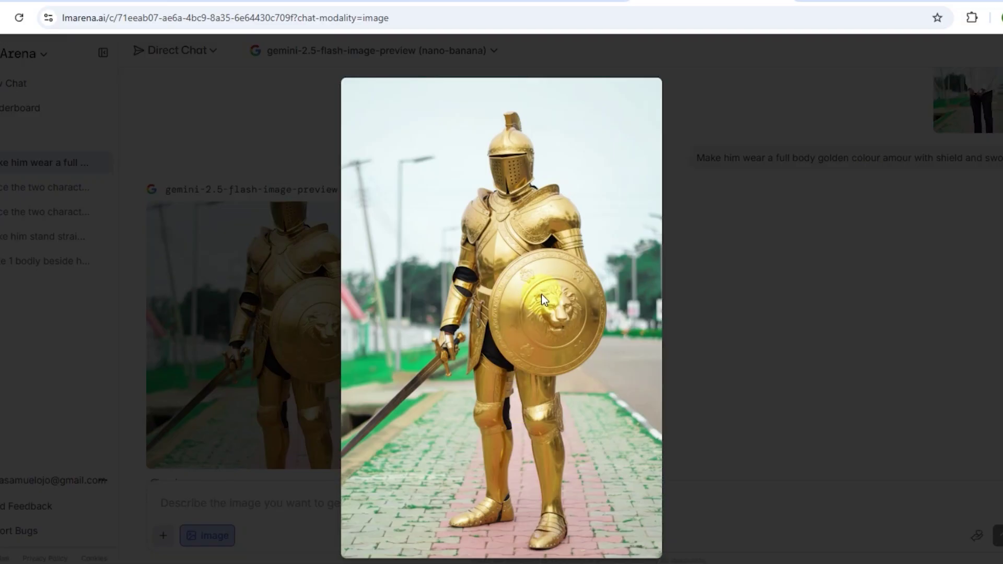
left_click(762, 303)
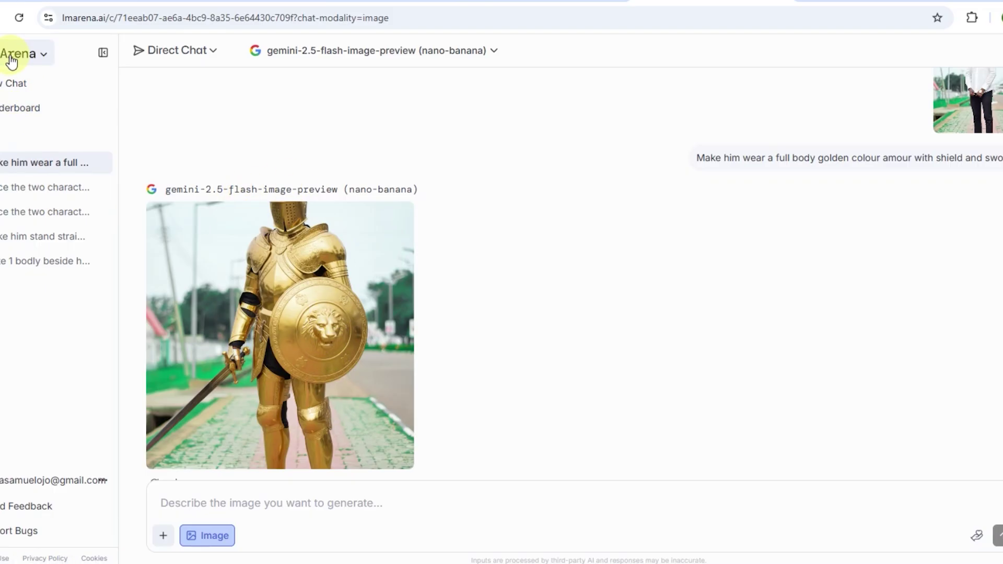
- Open the video-arena-3 channel of LMArena's Discord server in the empty browser tab
left_click(32, 55)
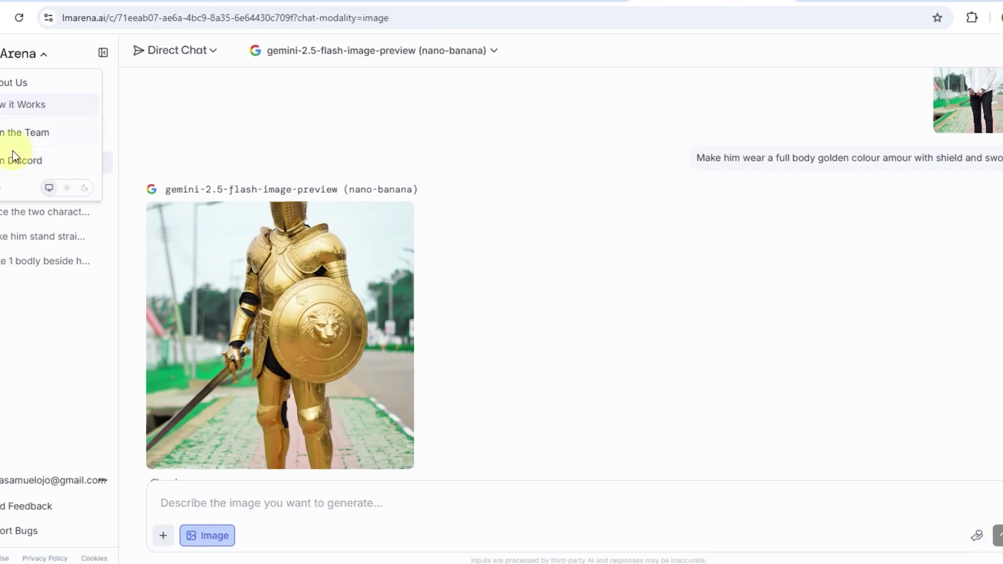
left_click(803, 2)
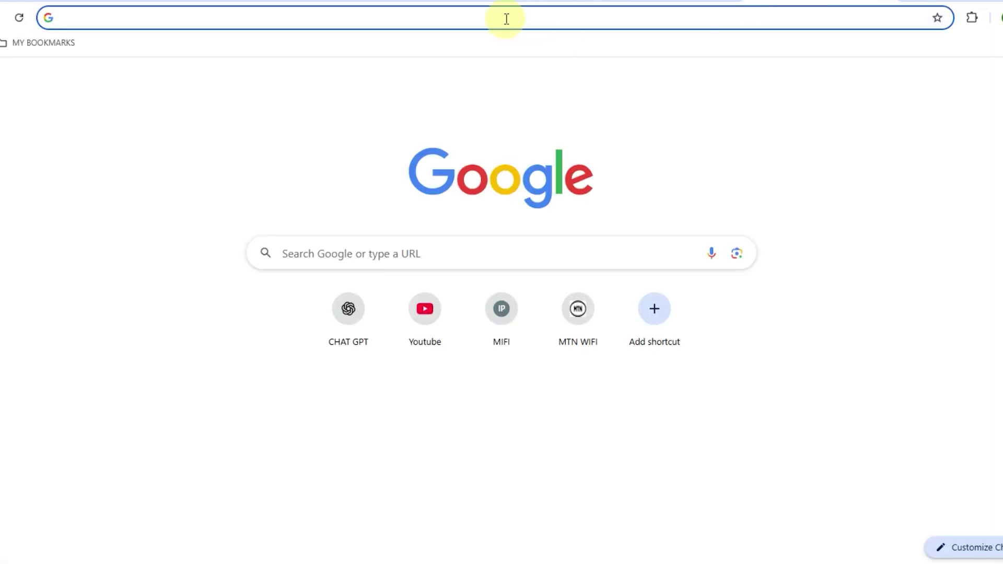
type("d")
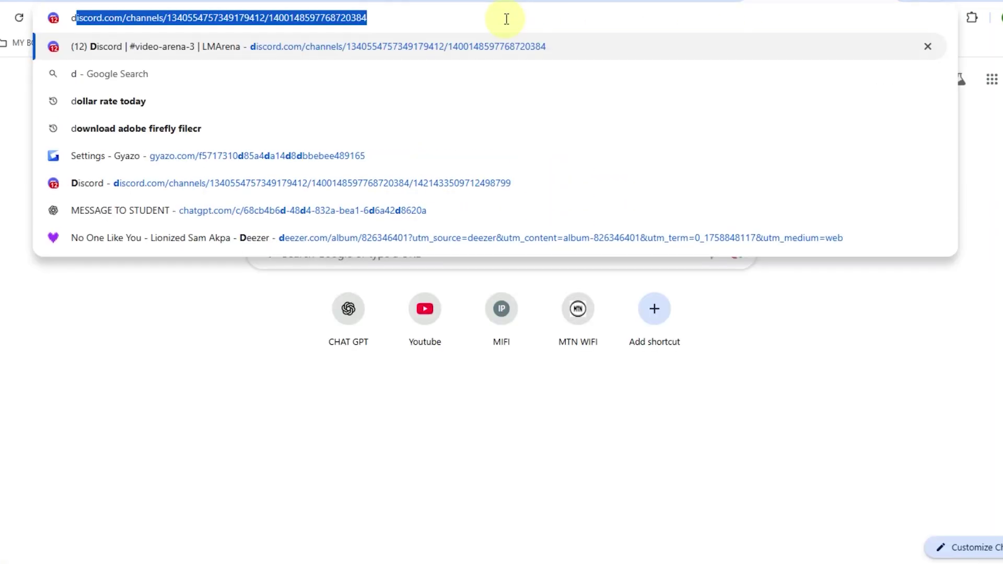
key("Return")
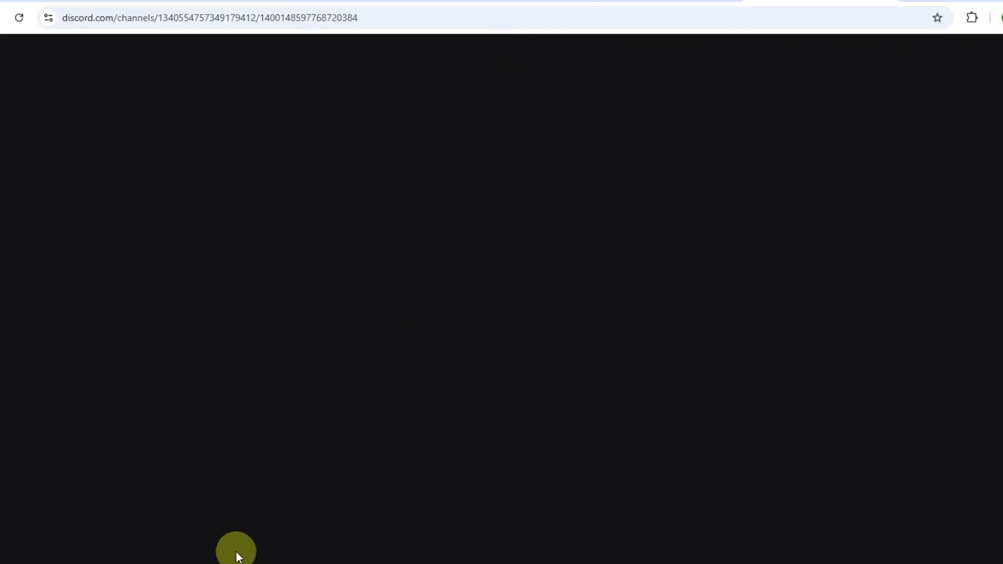
mouse_move(217, 562)
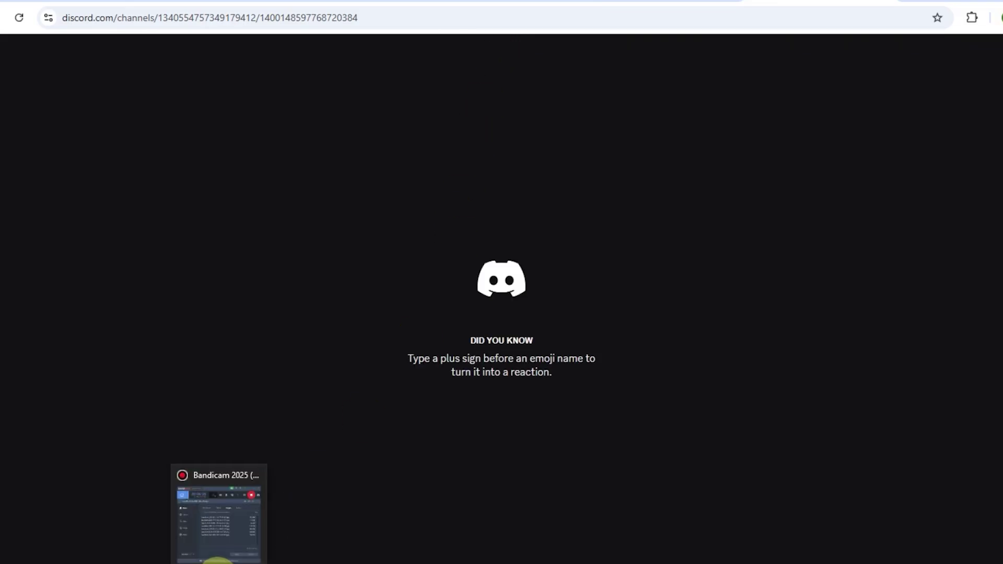
left_click(221, 536)
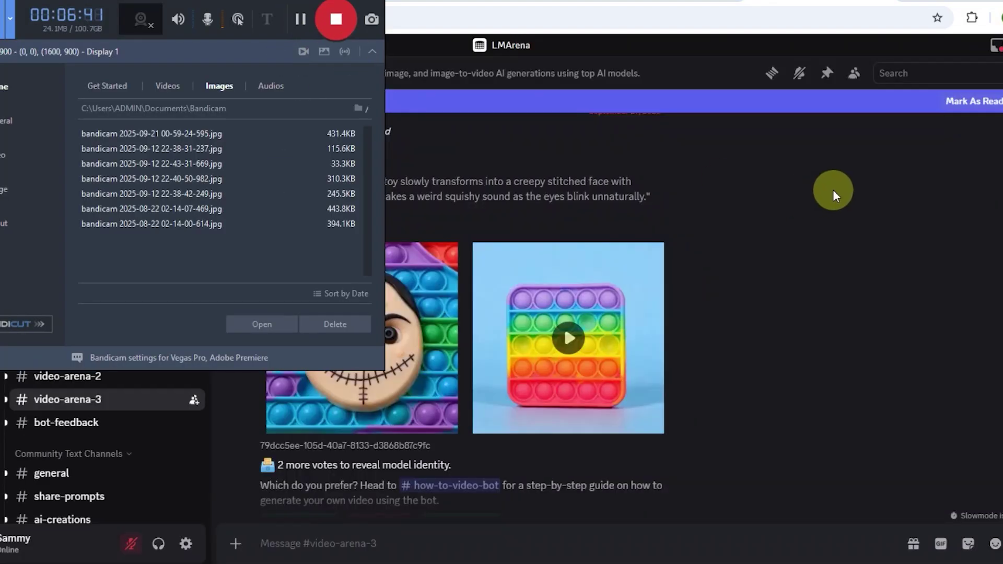
left_click(832, 190)
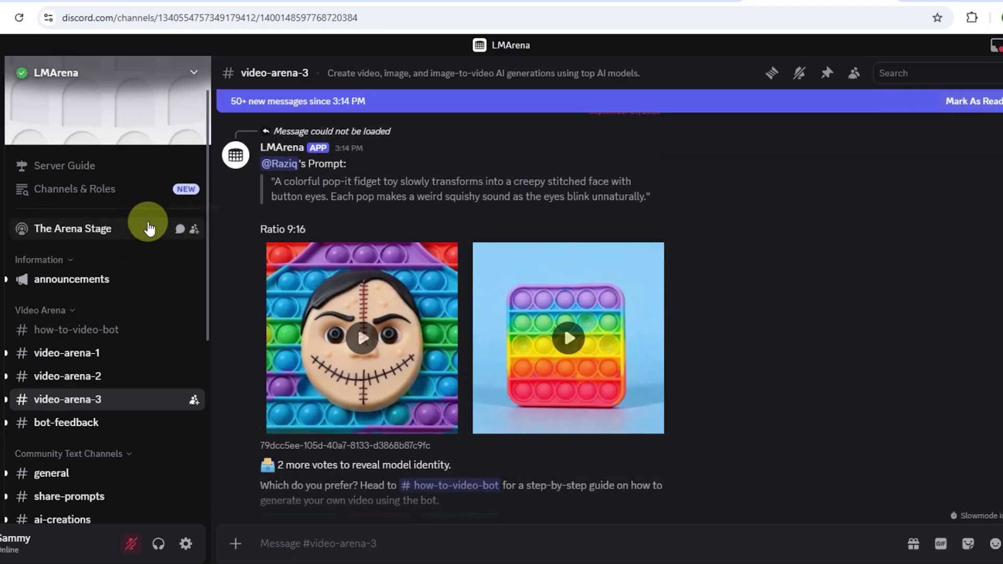
- Start the /image-to-video command in video-arena-3 and attach the golden armour image "gemini-2.5-flash-image-preview (nano-banana)_Make_him_wear_a_full" from Downloads
scroll(159, 246, "up", 3)
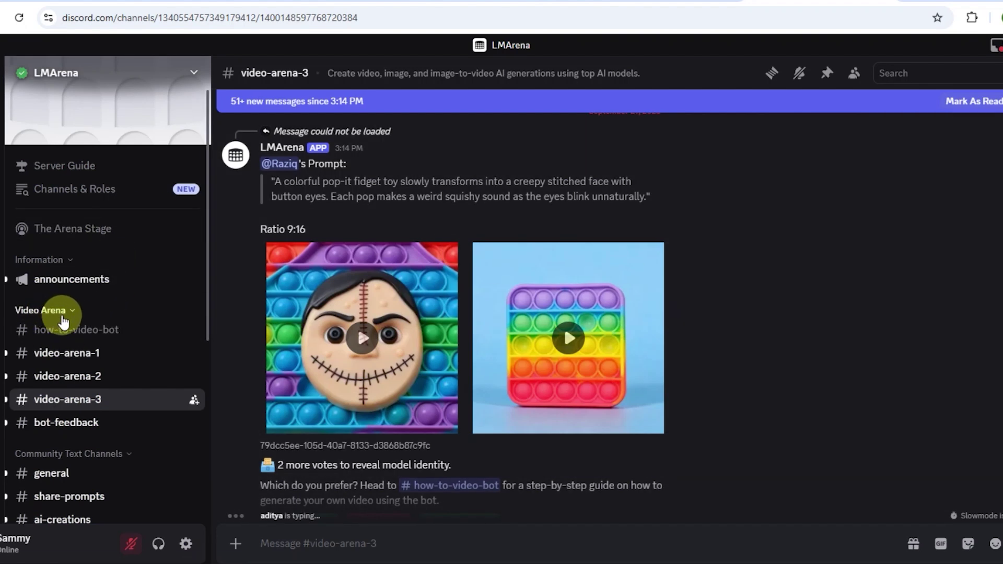
mouse_move(76, 369)
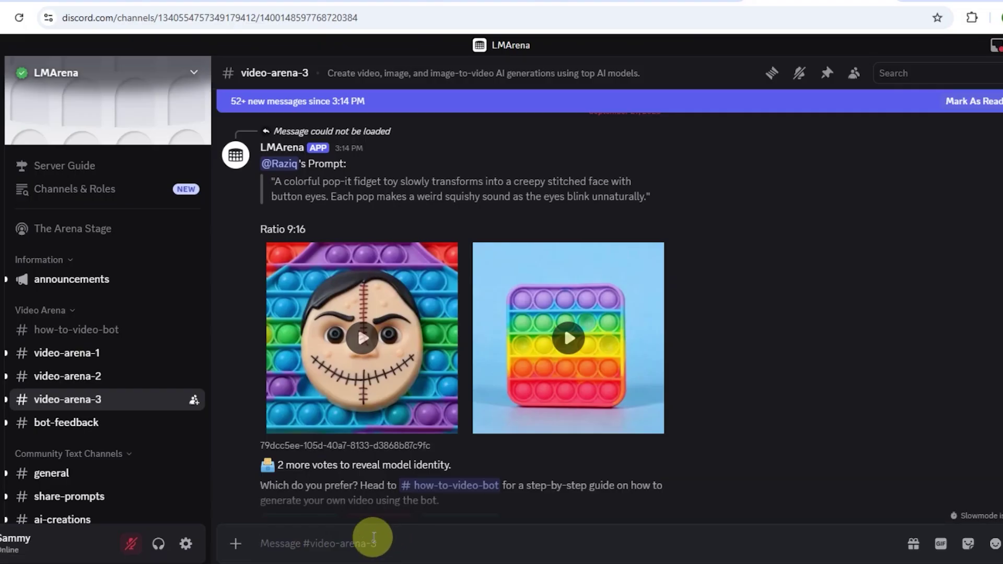
type("/")
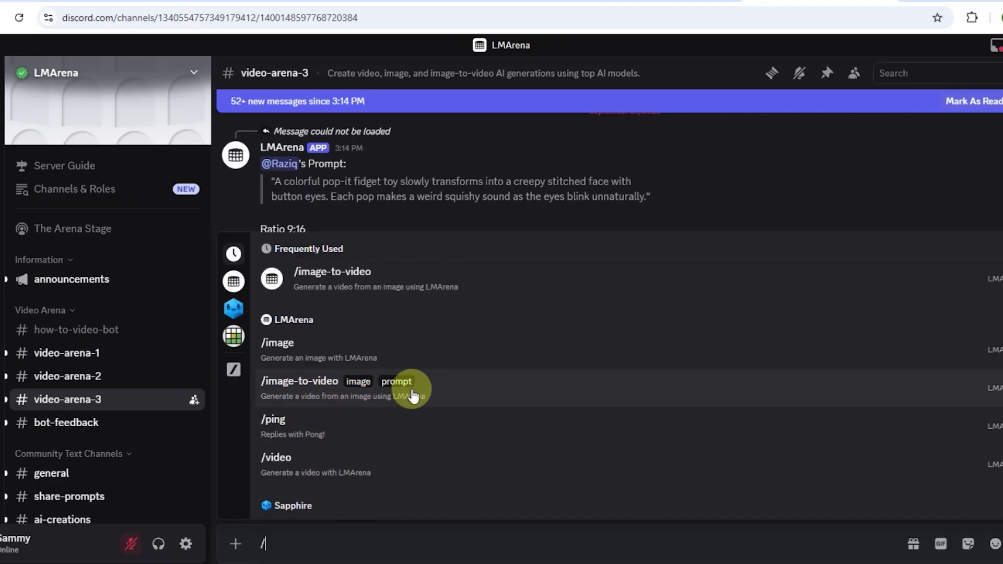
left_click(329, 397)
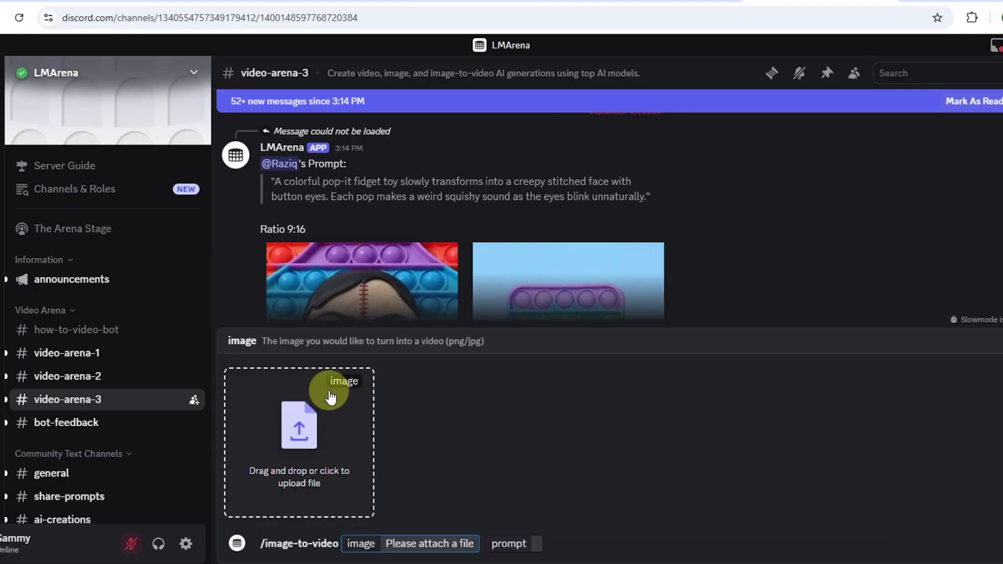
left_click(303, 445)
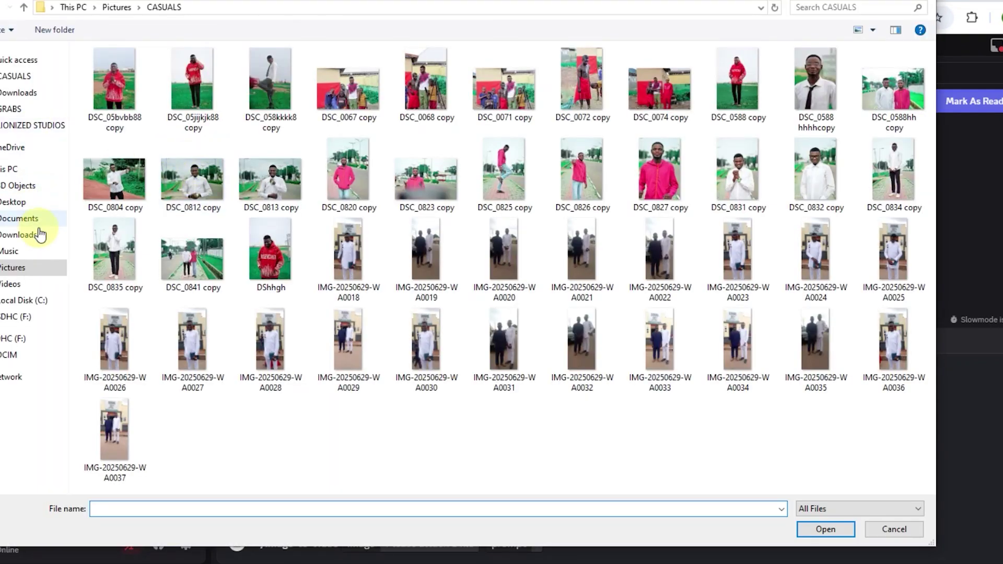
left_click(31, 235)
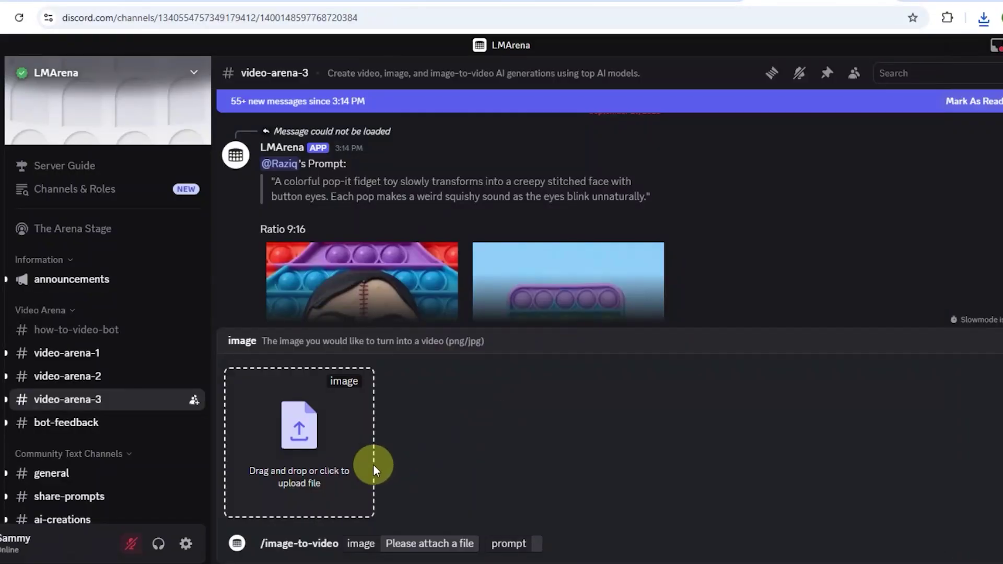
left_click(303, 438)
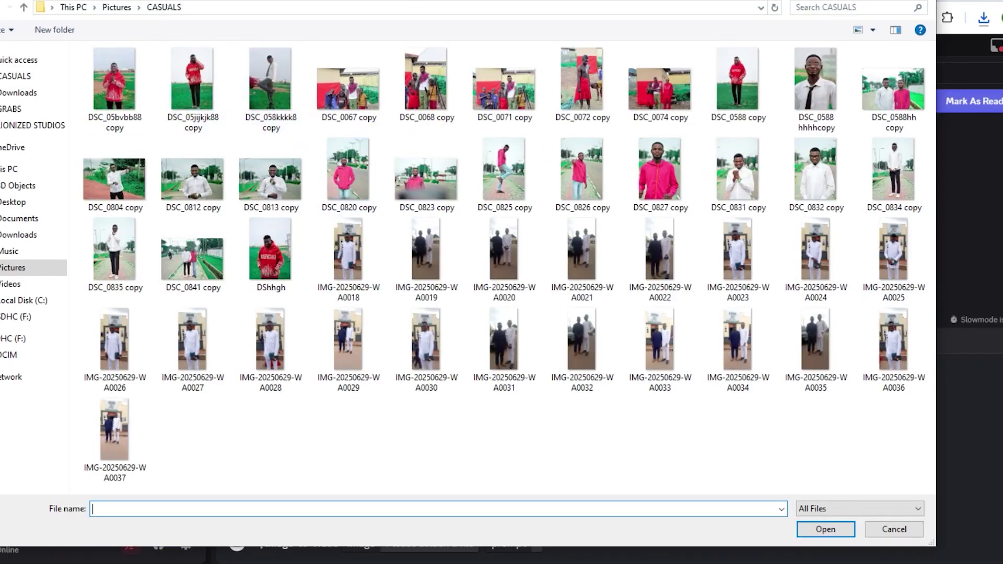
left_click(21, 234)
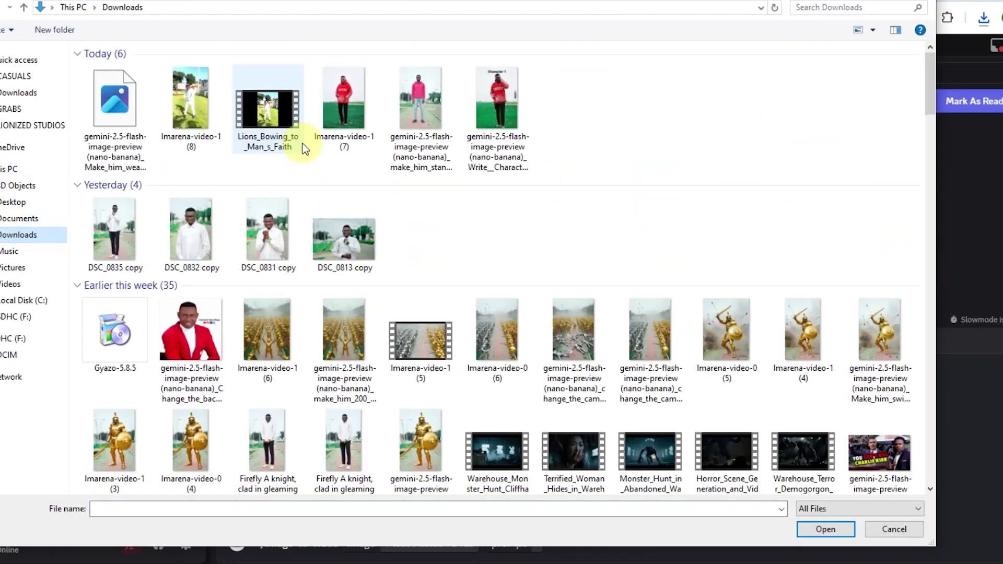
left_click(132, 101)
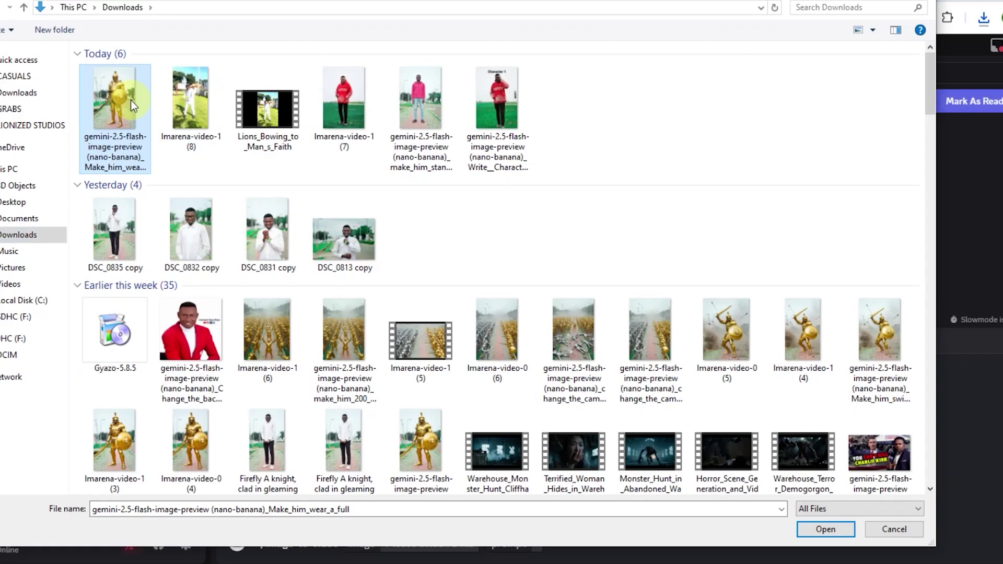
left_click(824, 528)
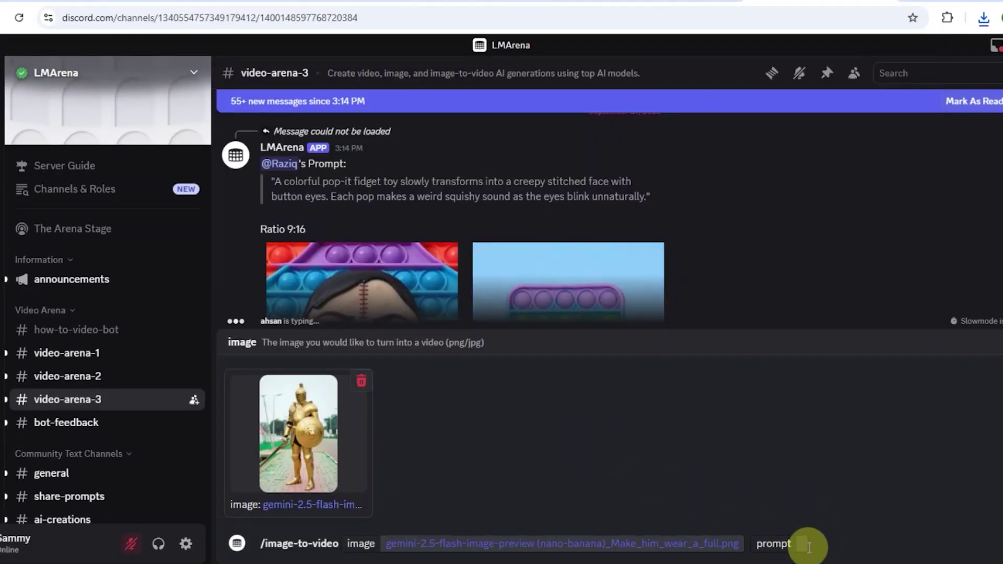
- Submit the video prompt "Make him charge like a soldier, and the run toward the camera. generate fast speed flying arrows. add dust and debris."
left_click(804, 543)
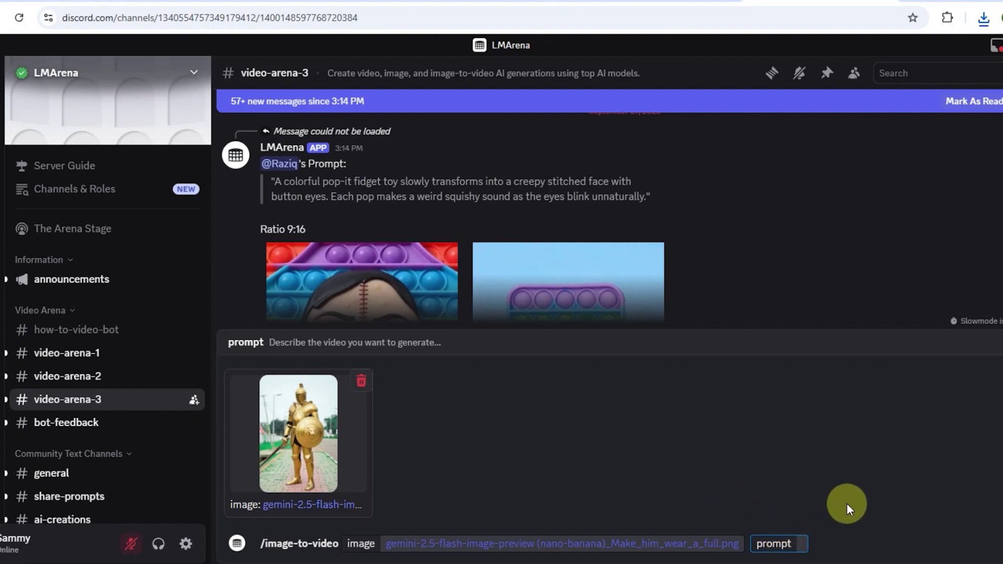
type("Make")
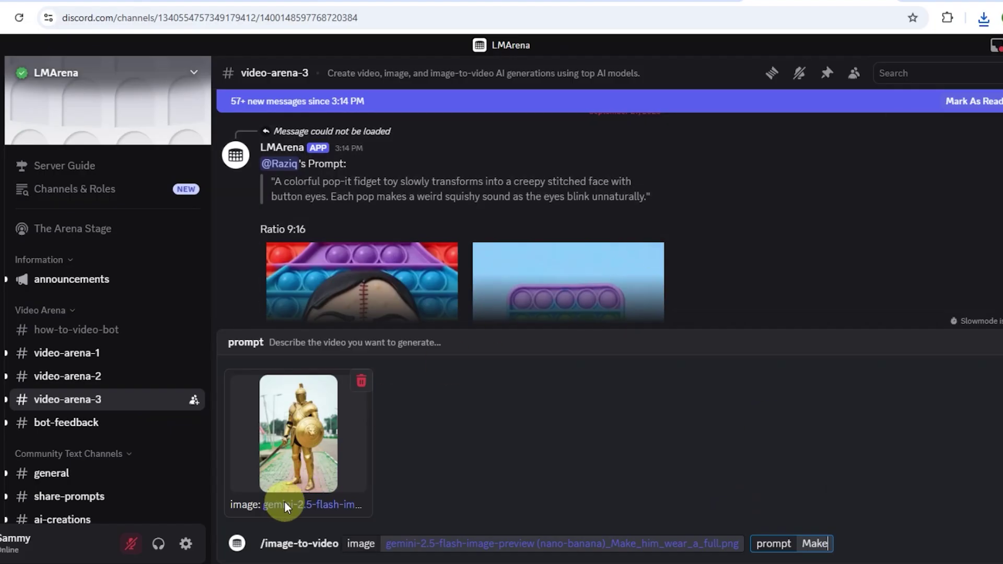
type("him charge like a soldier, and the run toward the camera. generate fast speed flying arrows. add dust and debris.")
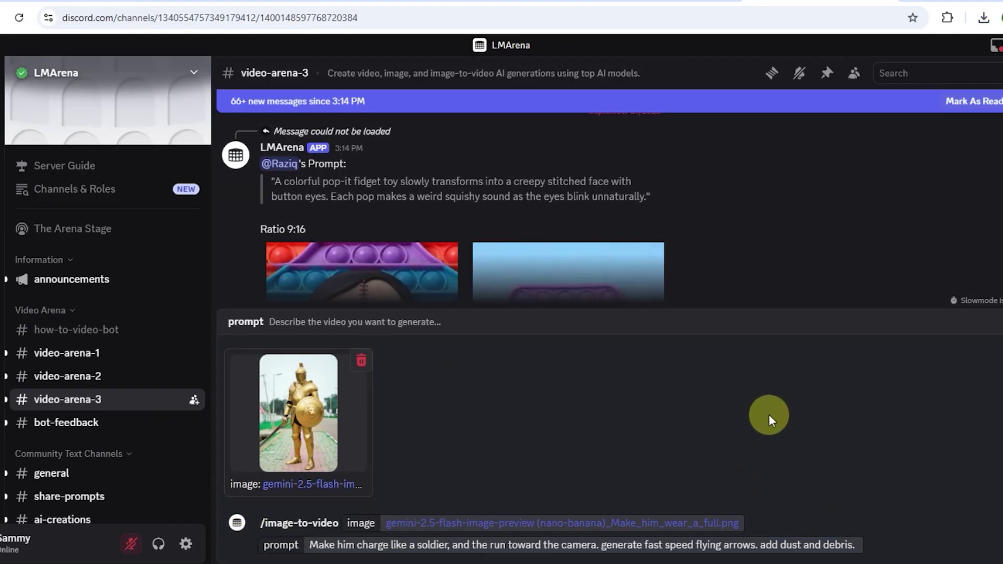
left_click(853, 545)
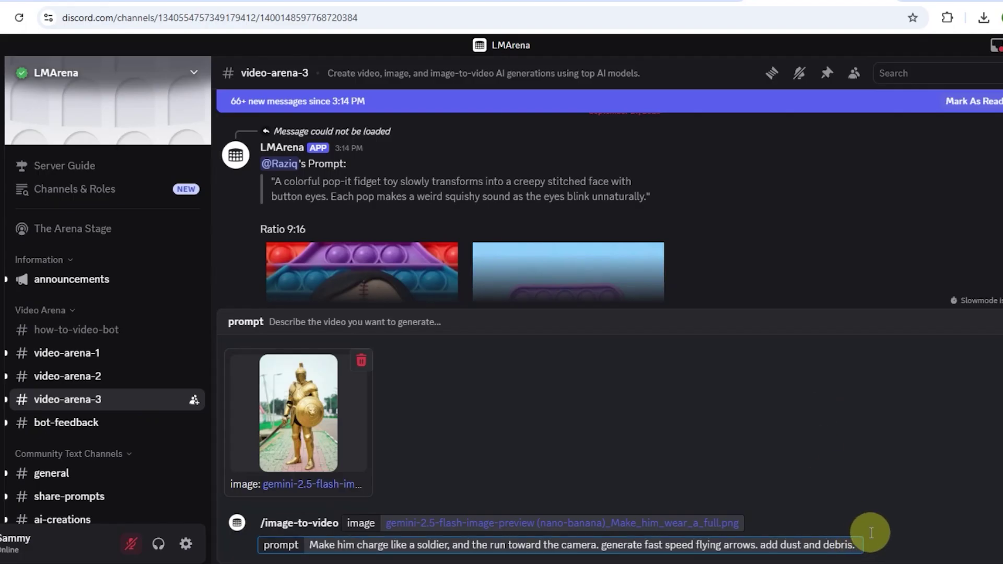
key("Return")
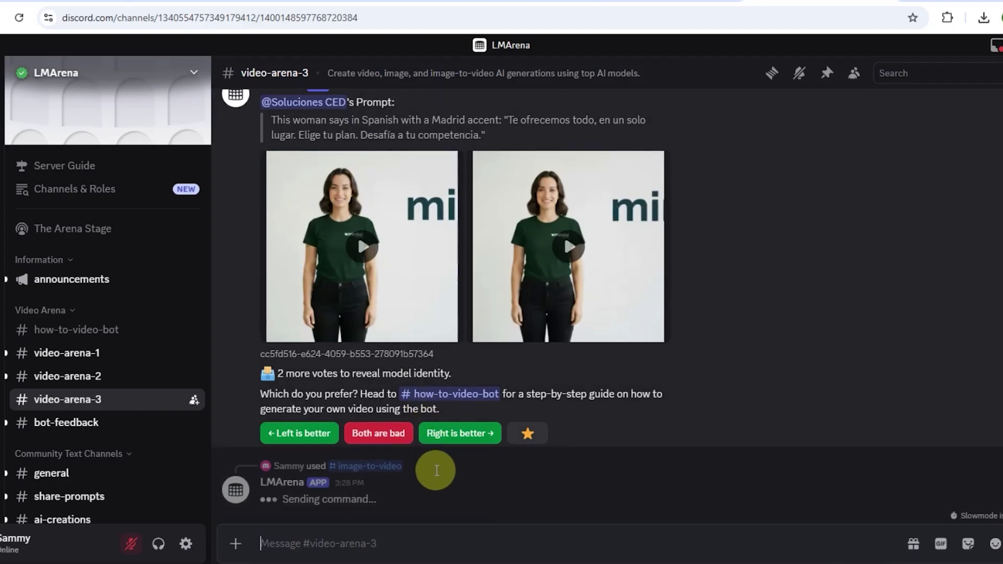
- Go to the finished videos for the golden soldier prompt and play the second one
scroll(475, 406, "up", 10)
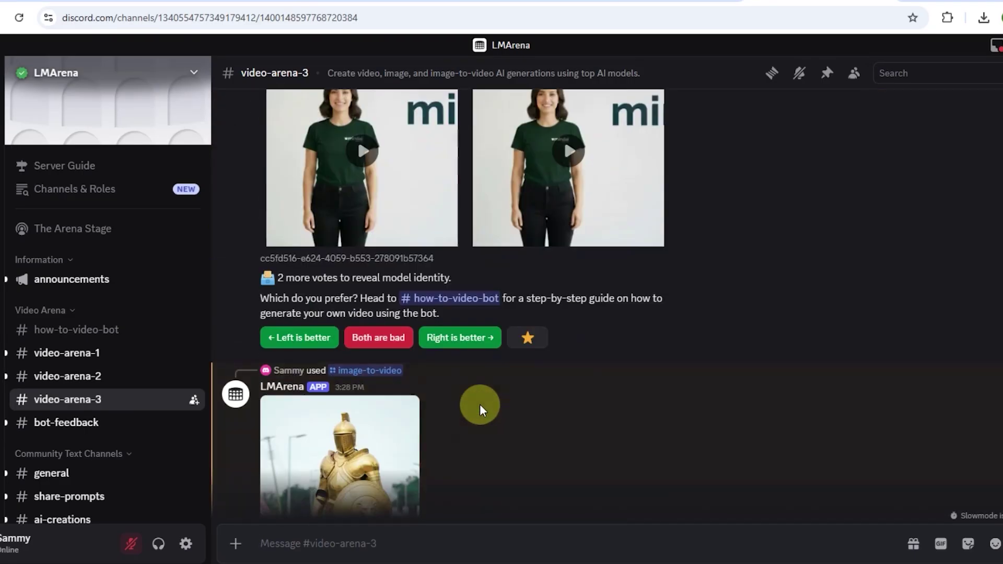
scroll(479, 405, "down", 4)
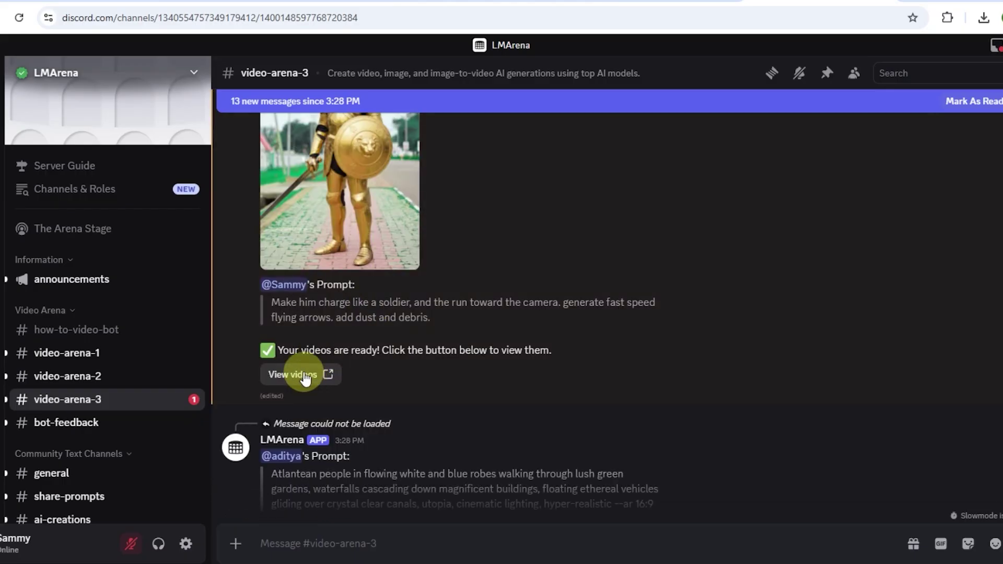
left_click(300, 375)
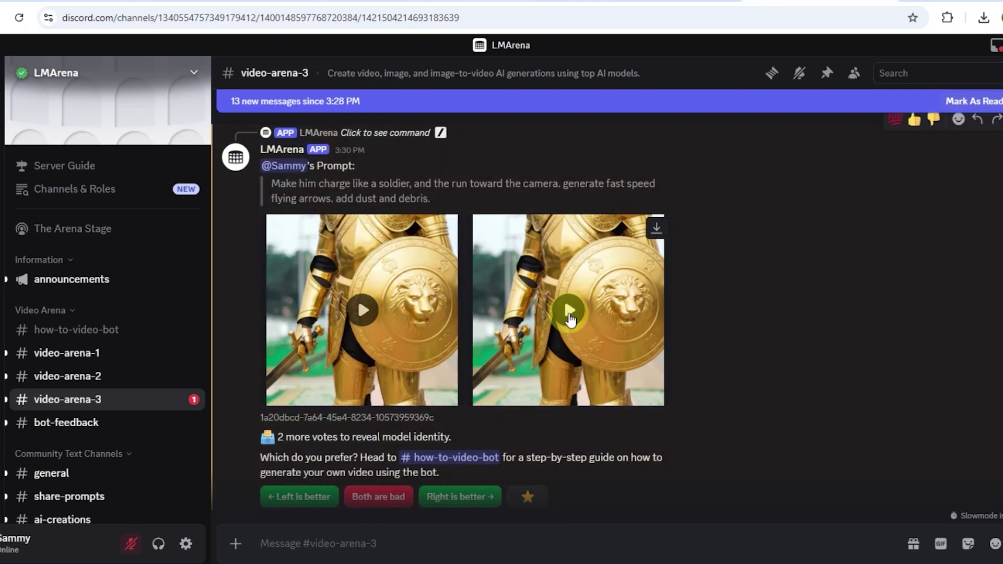
left_click(569, 312)
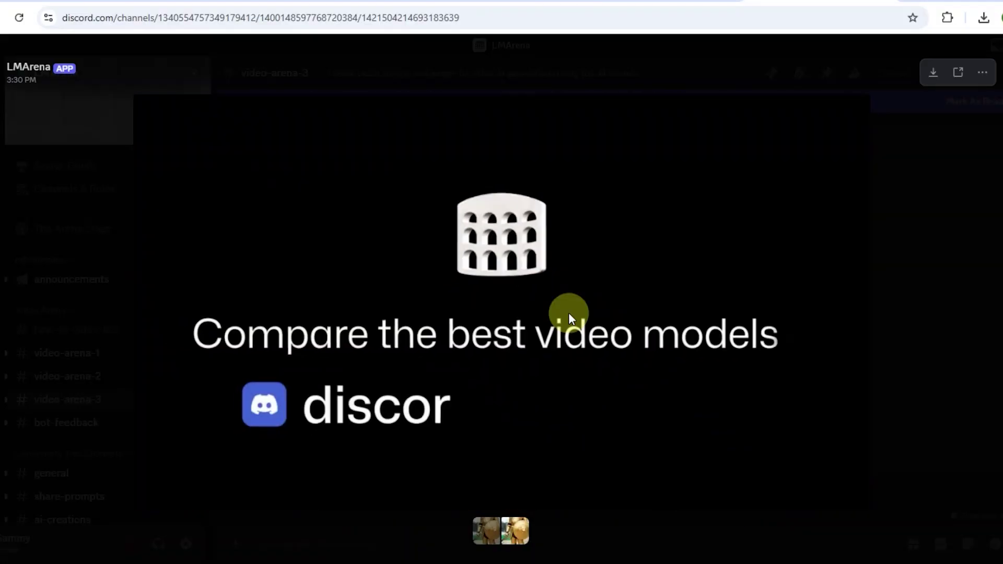
mouse_move(403, 304)
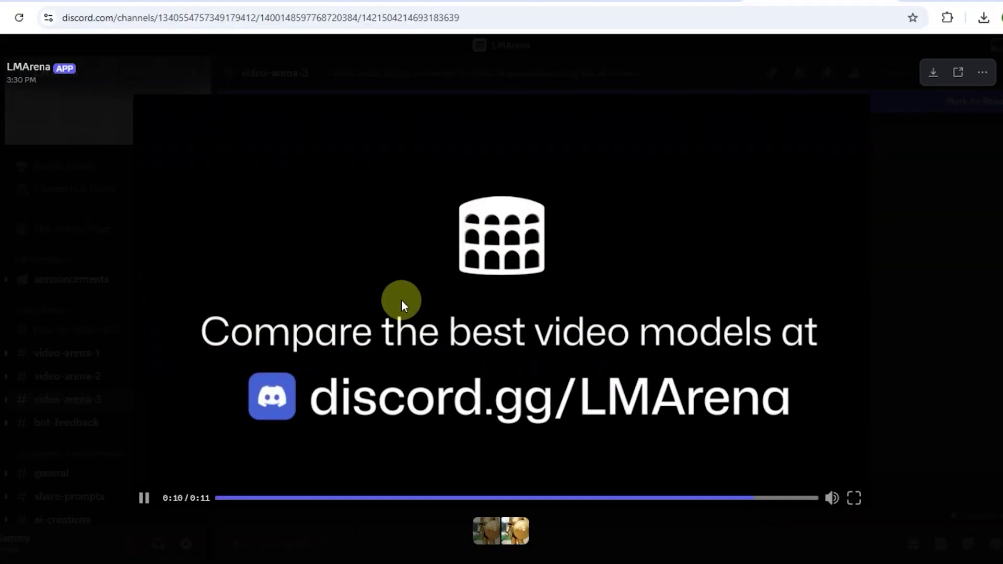
- Rewind the second golden soldier video to about 0:07 and close it, and watch the first video through before closing it
left_click_drag(797, 499, 636, 494)
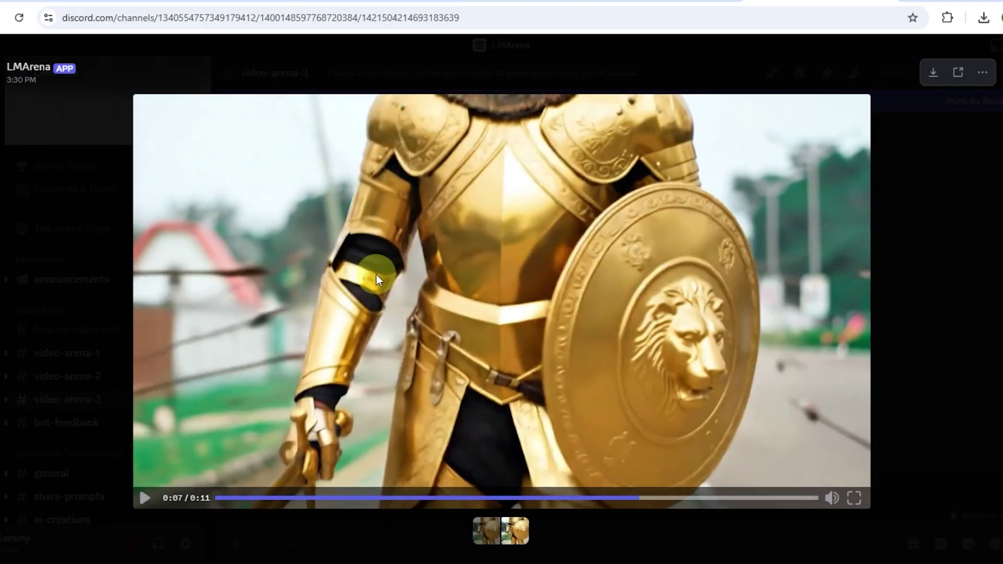
left_click(998, 78)
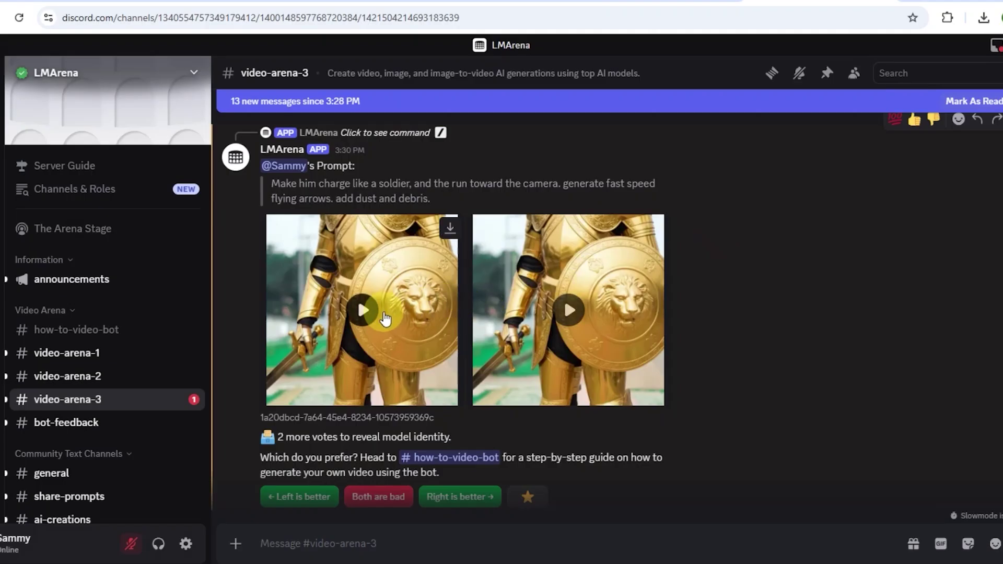
left_click(364, 313)
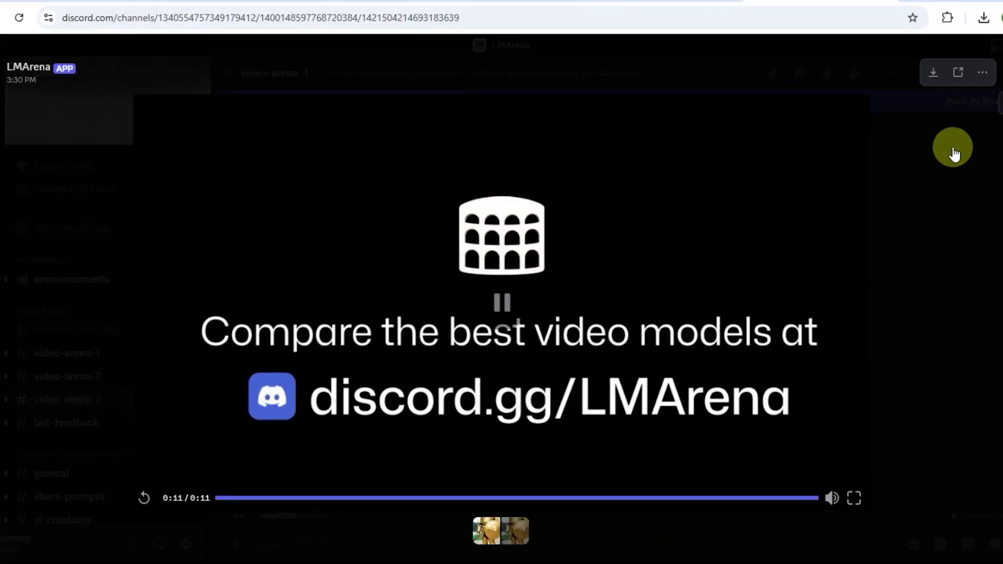
left_click(978, 132)
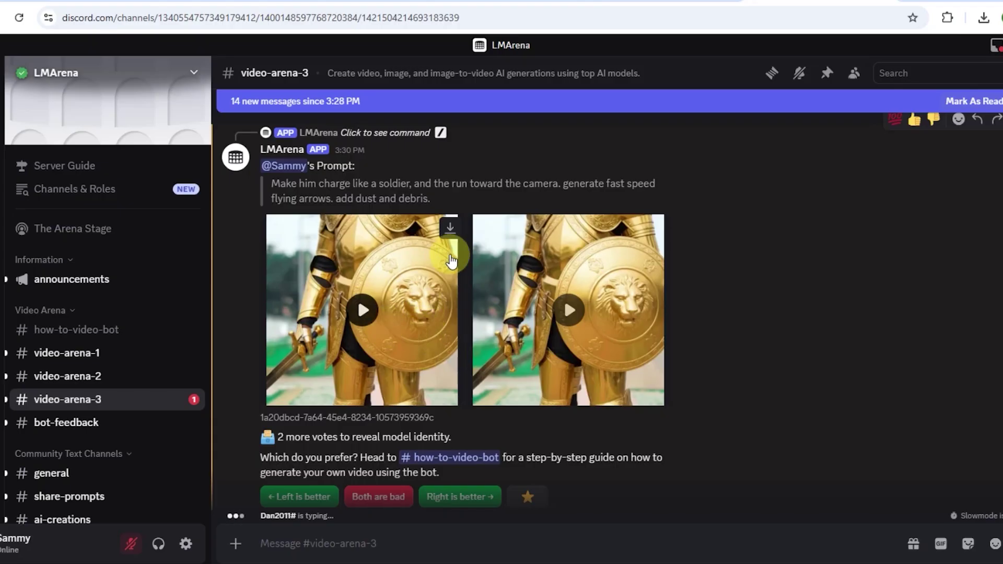
- Download both generated golden soldier videos from the bot's reply in video-arena-3
left_click(451, 228)
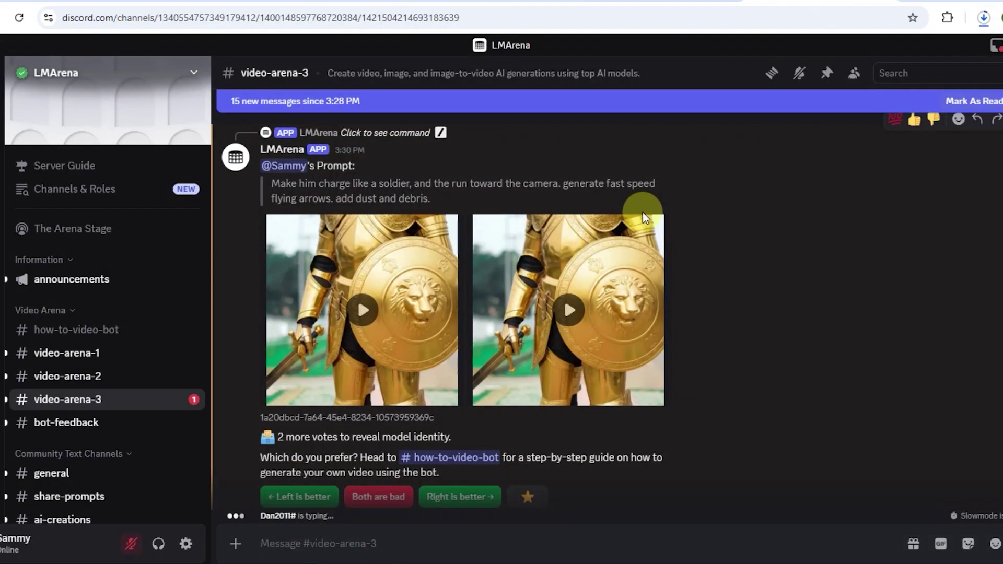
left_click(656, 233)
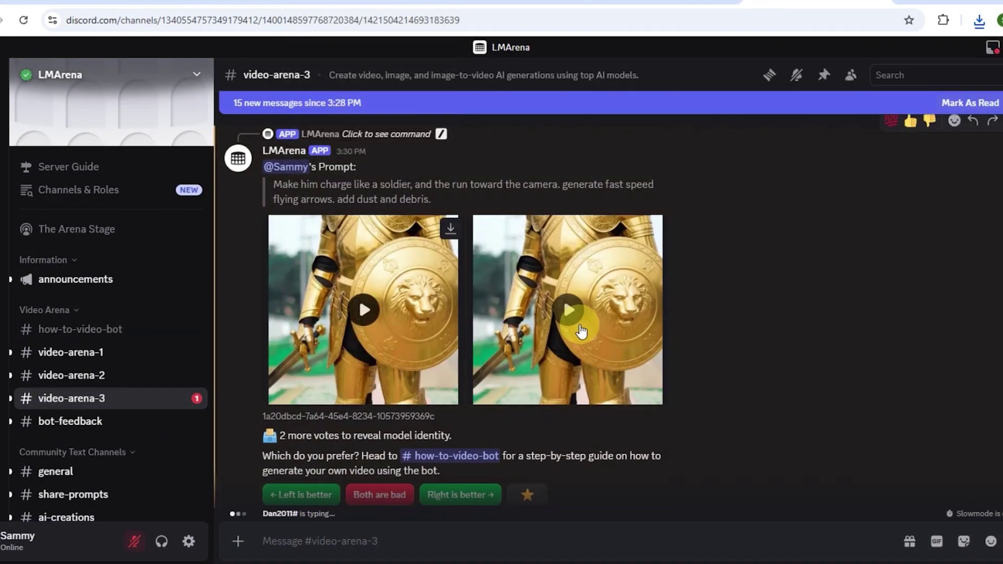
- Look through the surrounding posts in video-arena-3, return to the golden soldier result, and replay and close its first video
scroll(767, 350, "down", 2)
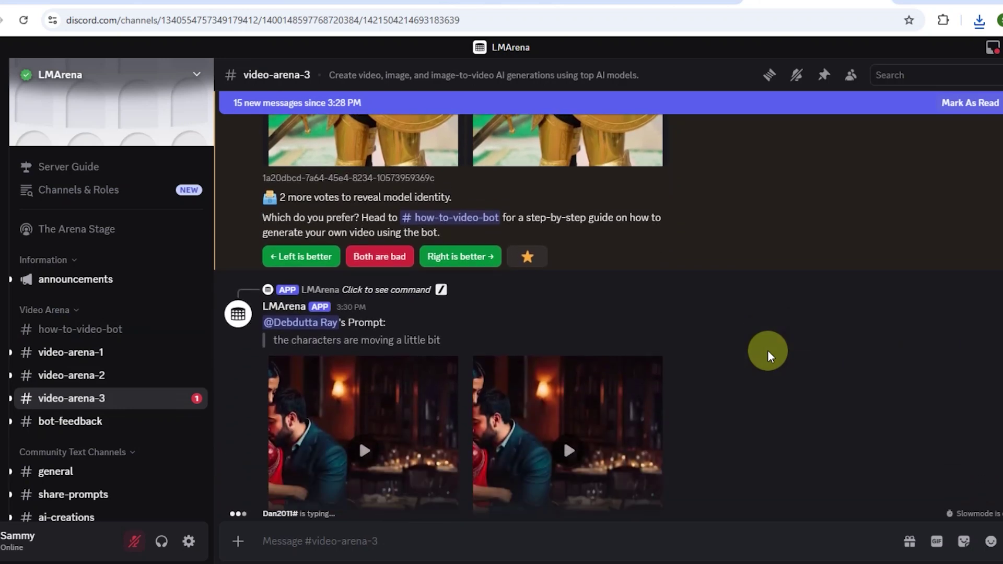
scroll(767, 350, "down", 7)
scroll(766, 350, "up", 11)
scroll(766, 350, "up", 3)
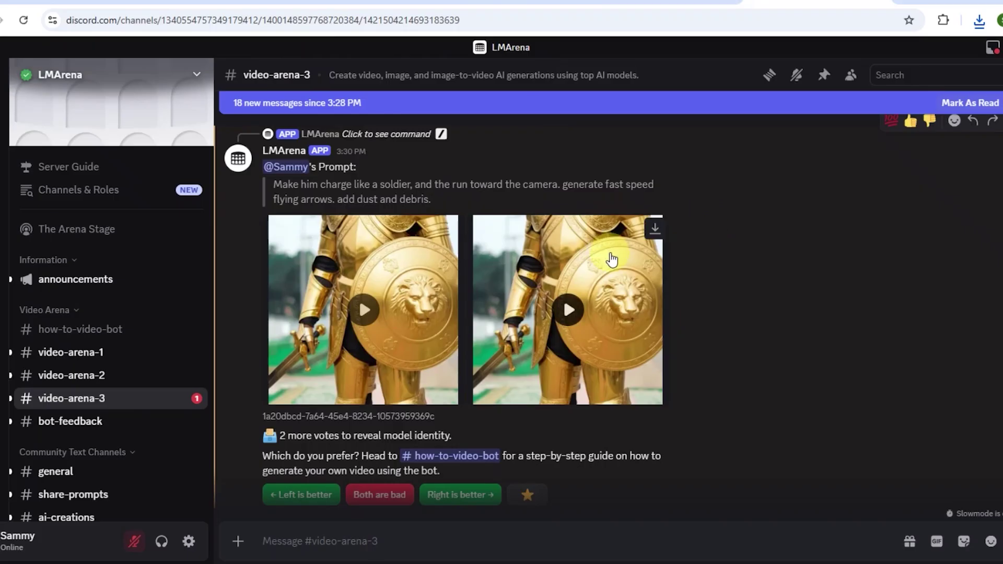
scroll(550, 310, "down", 3)
scroll(549, 310, "up", 3)
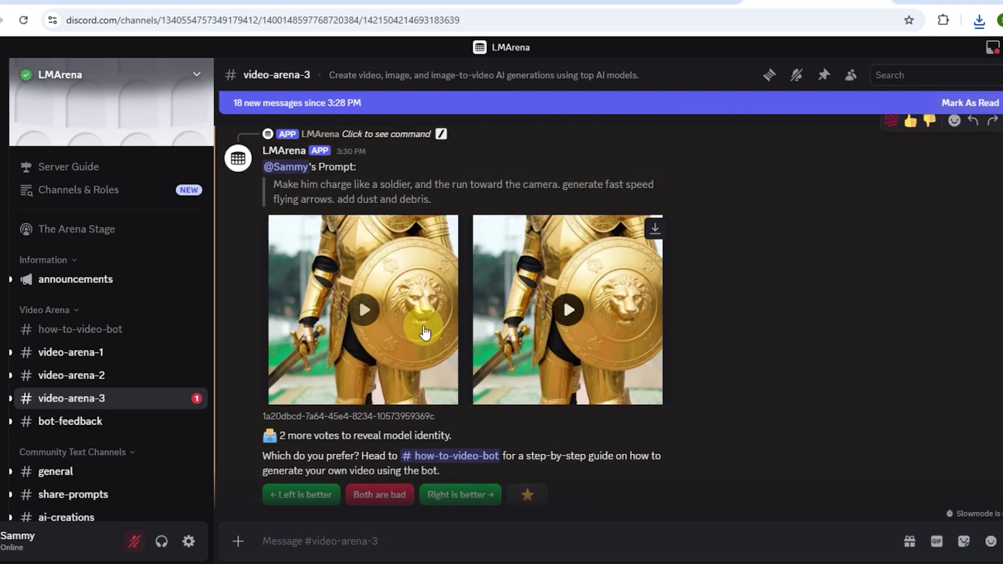
left_click(402, 323)
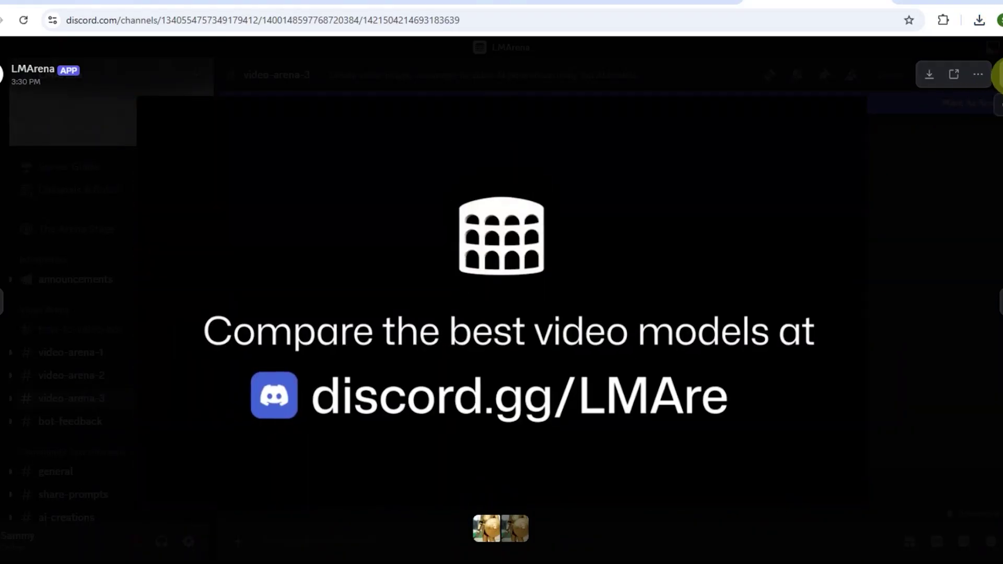
left_click(898, 162)
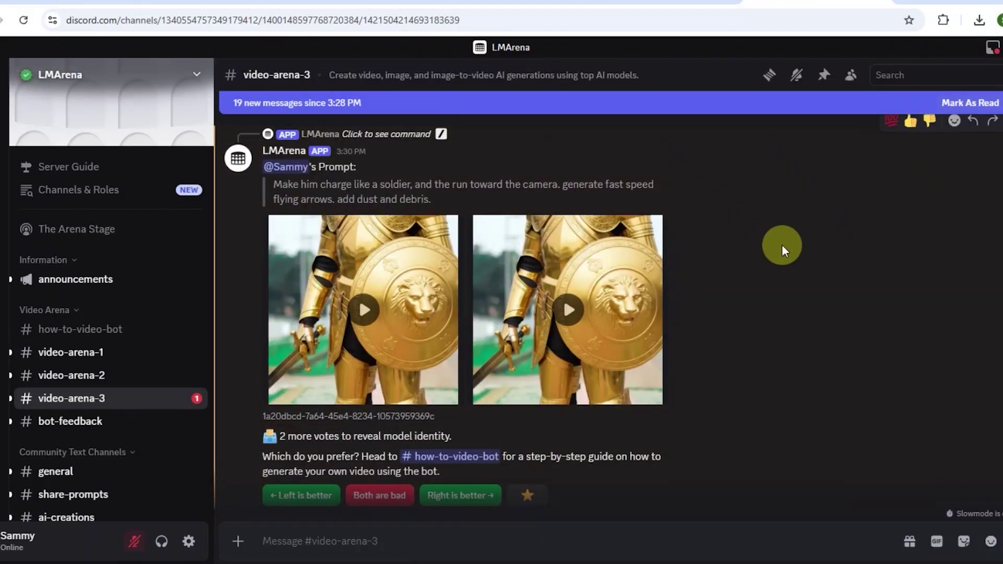